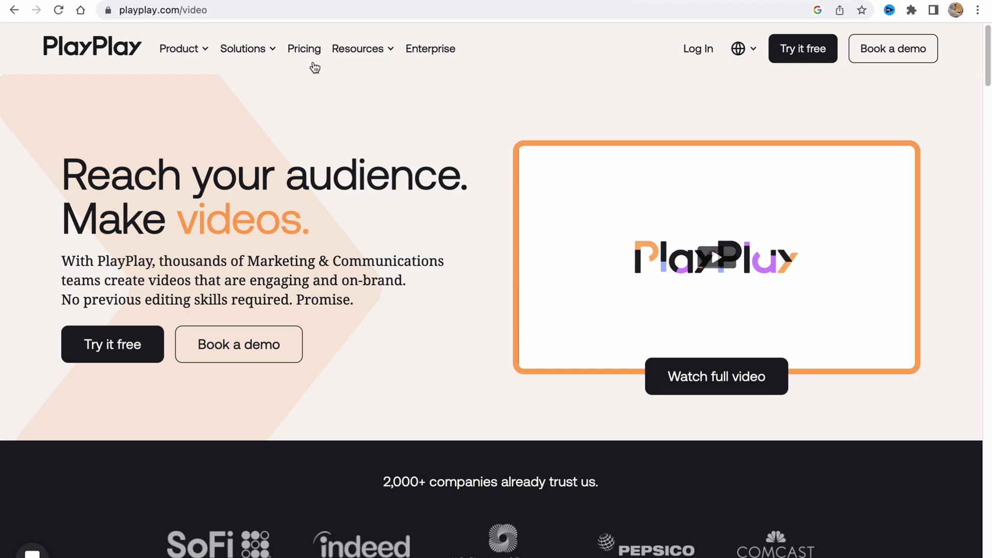
Step: Scroll down the playplay.com/video landing page and back up toward its hero section
scroll(559, 246, down, 2)
scroll(560, 247, down, 5)
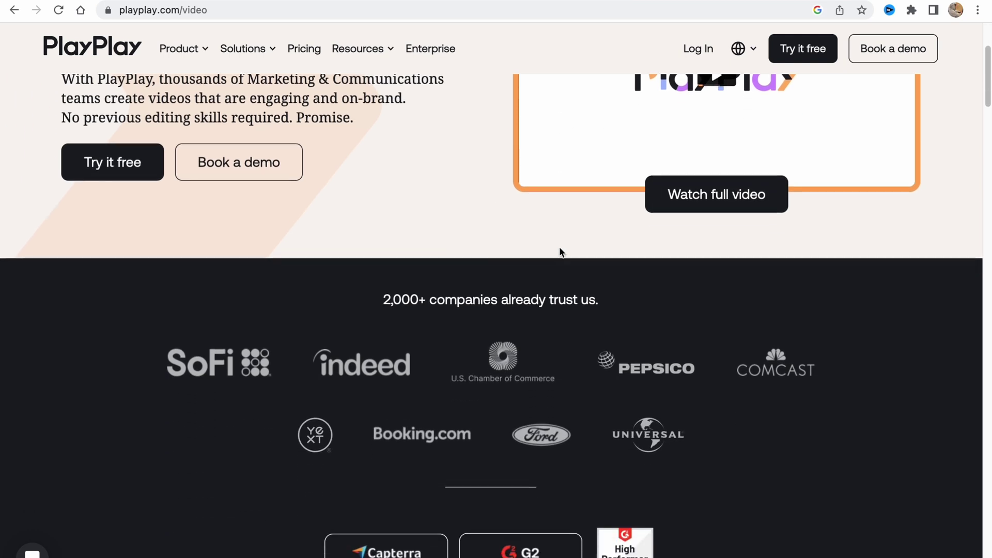
scroll(560, 251, down, 1)
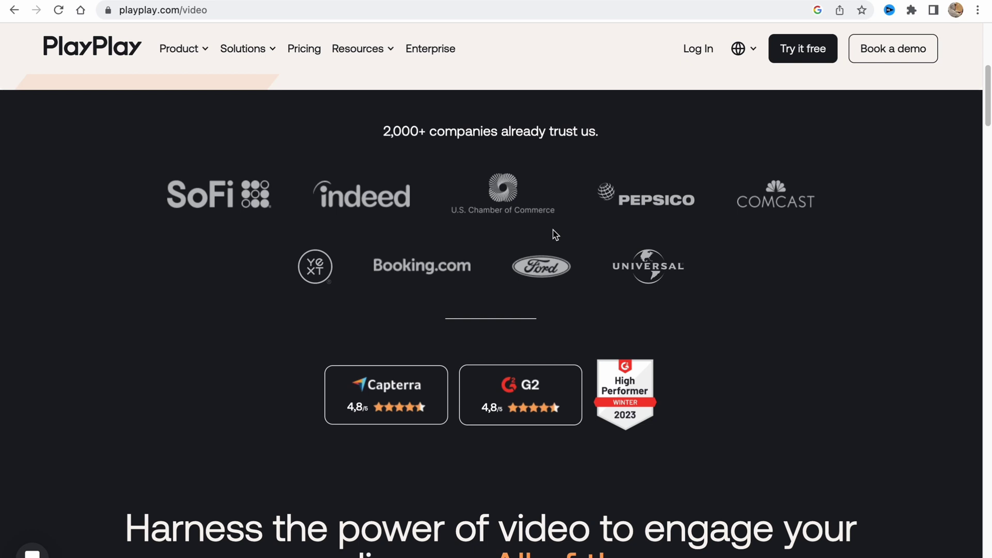
scroll(554, 235, down, 3)
scroll(341, 151, up, 10)
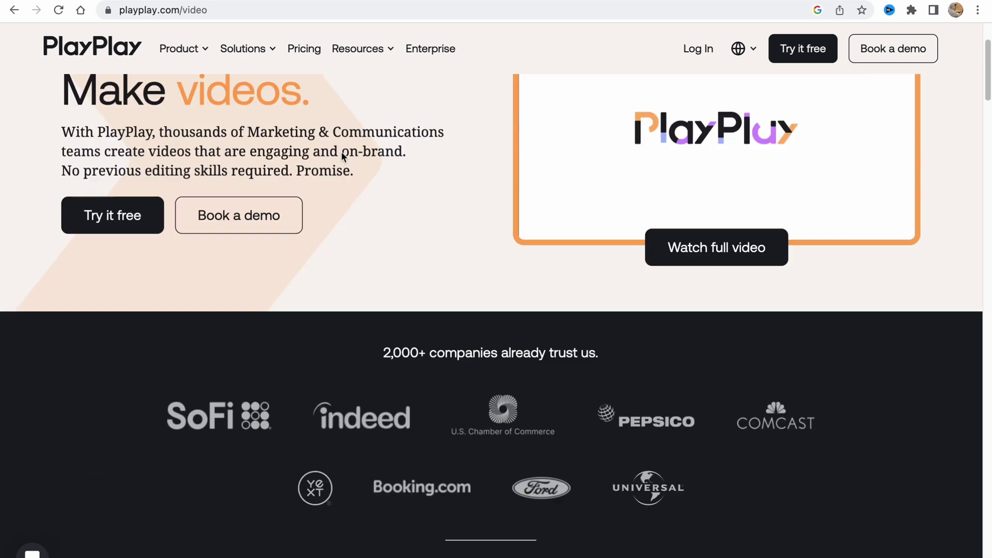
Step: Open All features from the Product menu and scroll down through the feature cards
mouse_move(181, 54)
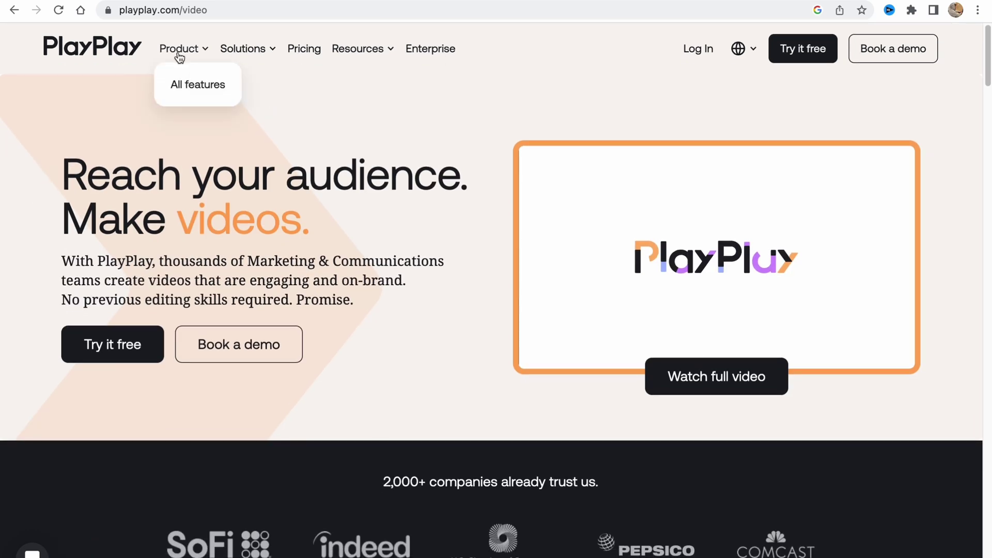
click(190, 83)
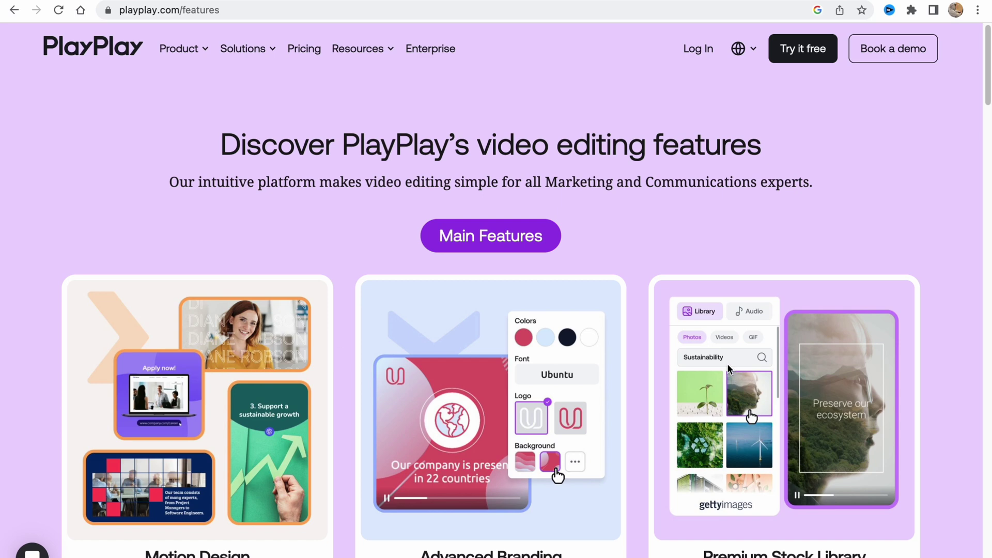
scroll(712, 362, down, 3)
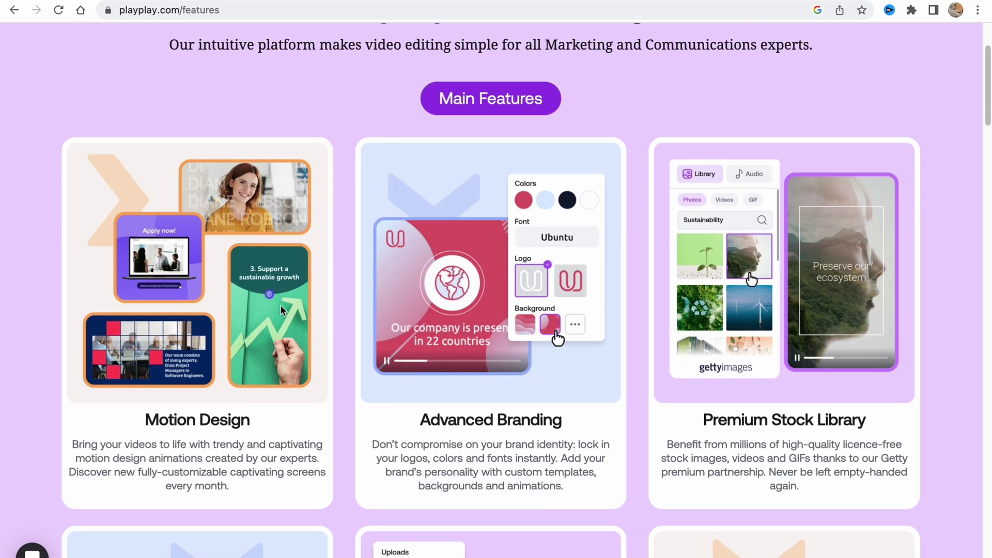
scroll(280, 305, down, 1)
scroll(235, 313, down, 2)
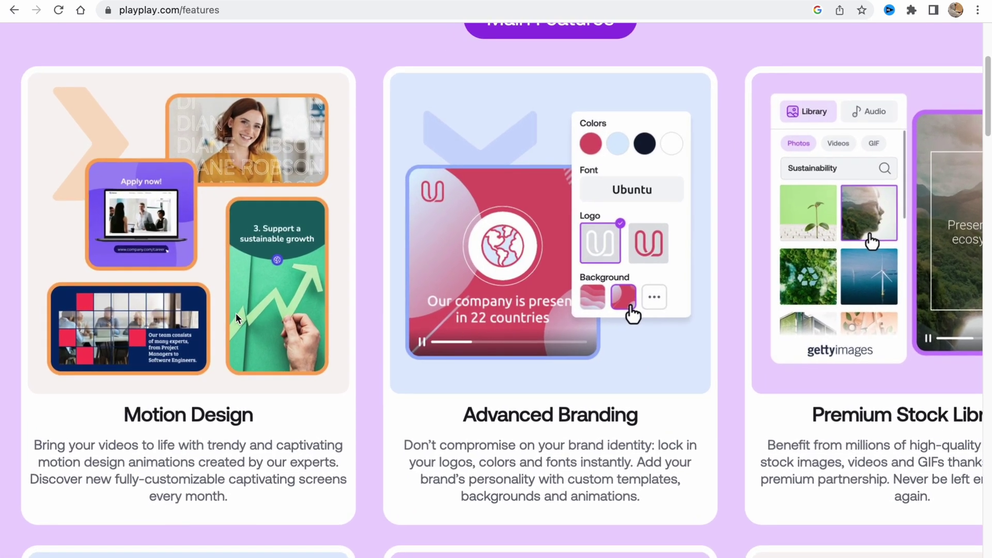
scroll(457, 329, down, 2)
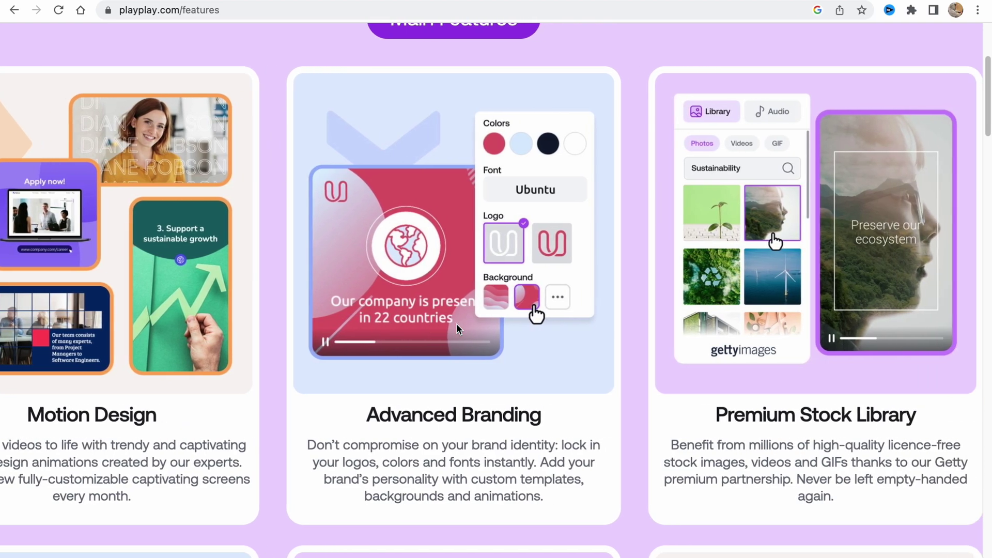
scroll(455, 328, down, 10)
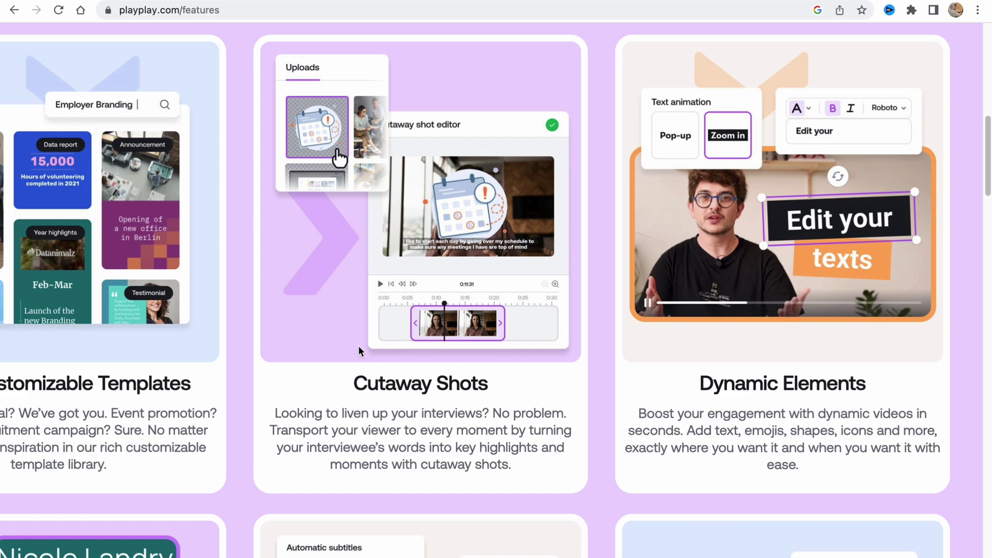
Step: Browse the remaining Main and Other Features cards, then return to the page top
scroll(363, 345, up, 3)
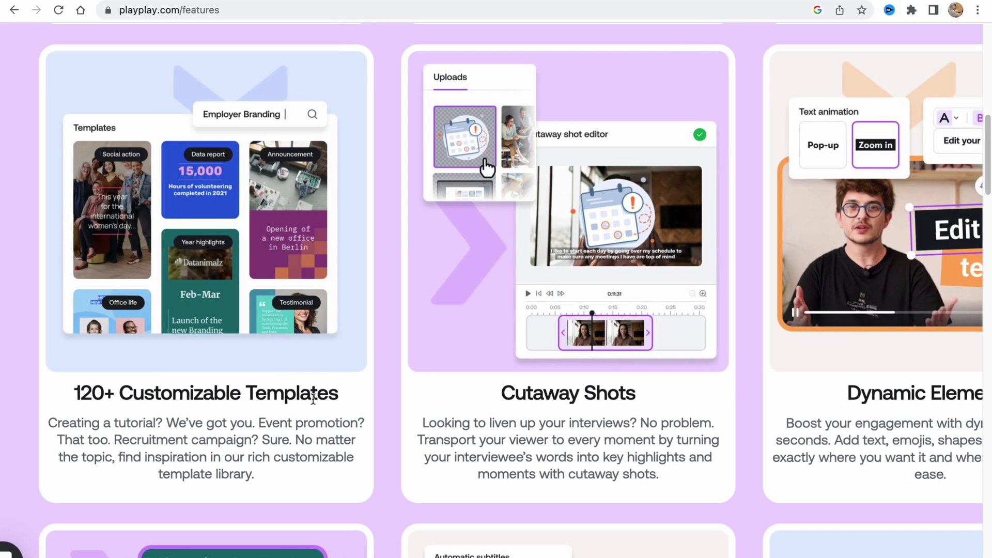
scroll(190, 373, left, 2)
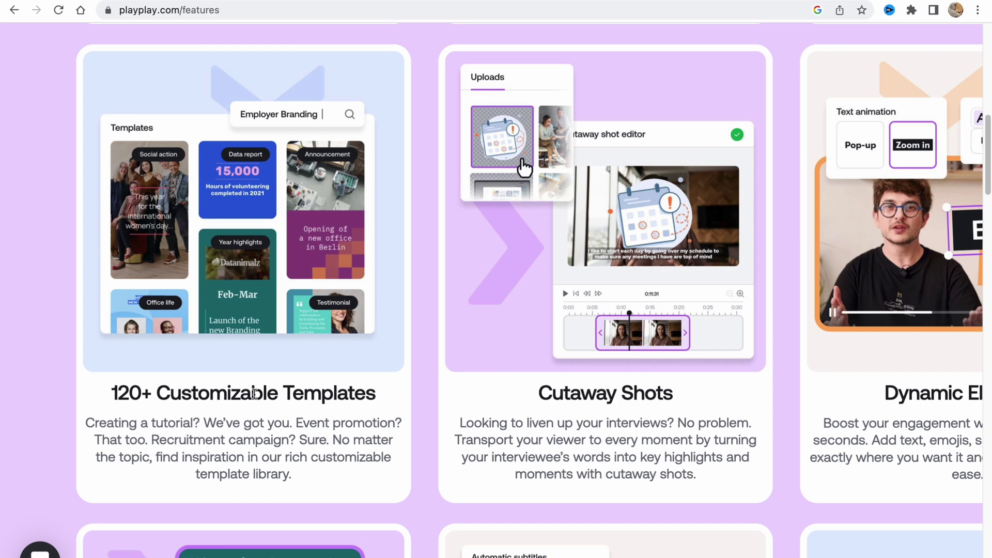
scroll(281, 414, down, 7)
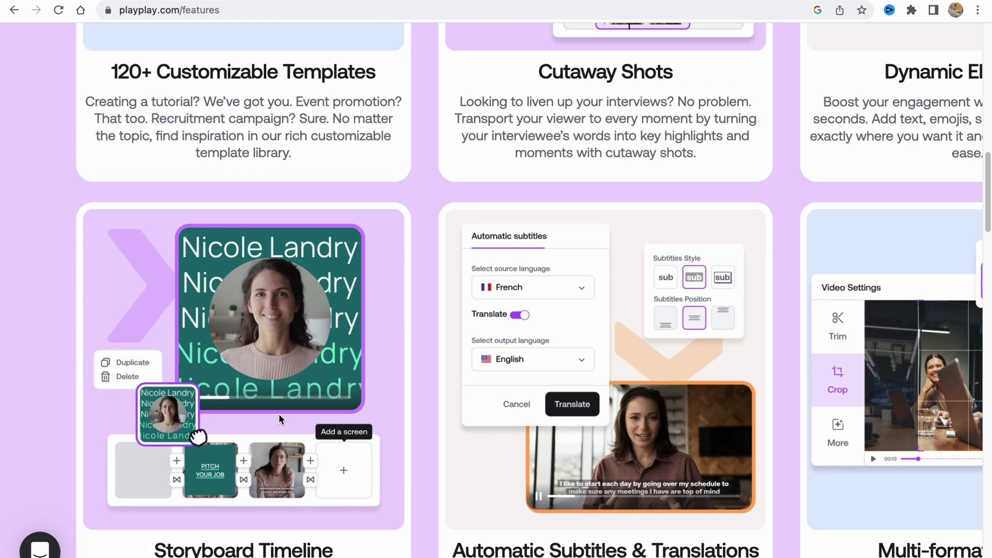
scroll(278, 413, down, 3)
scroll(266, 374, right, 2)
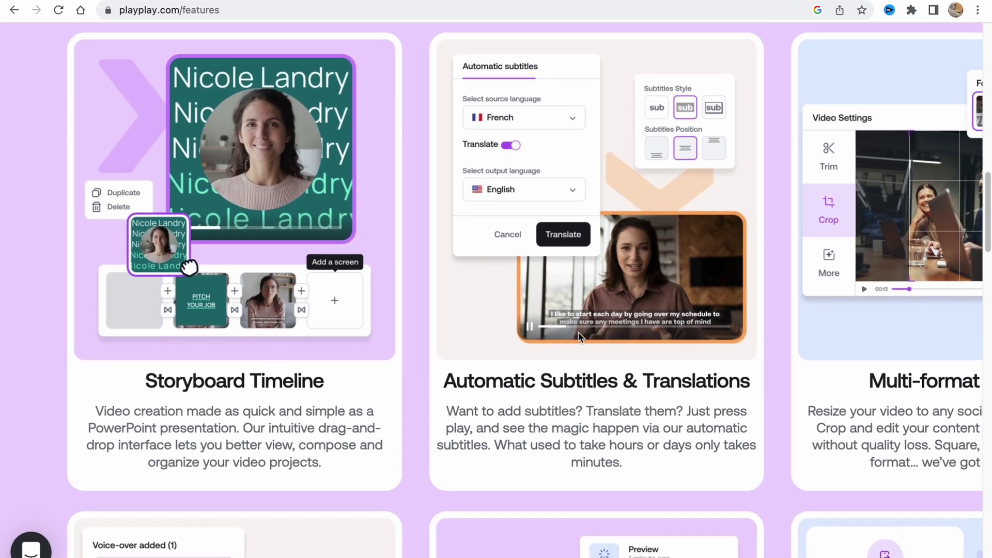
scroll(589, 357, right, 7)
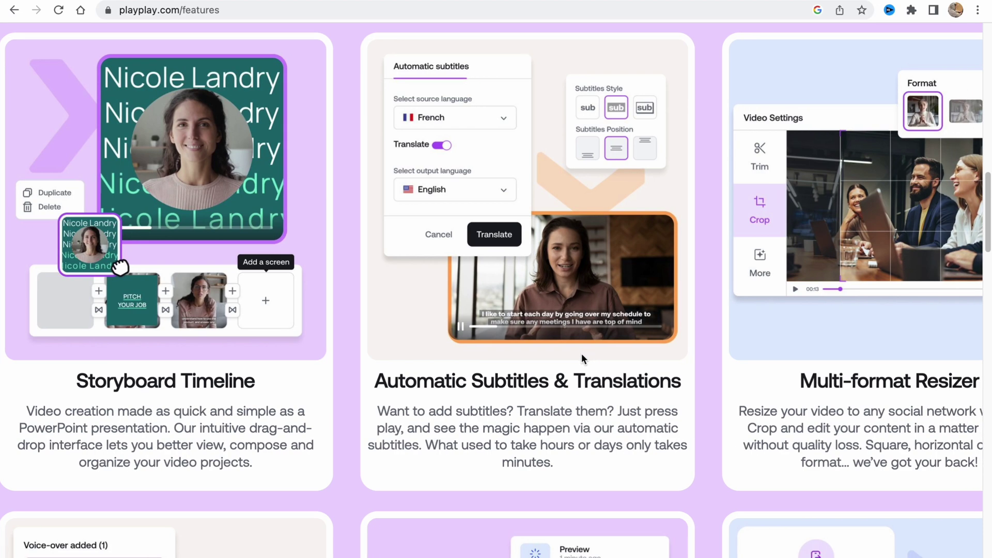
scroll(777, 368, down, 8)
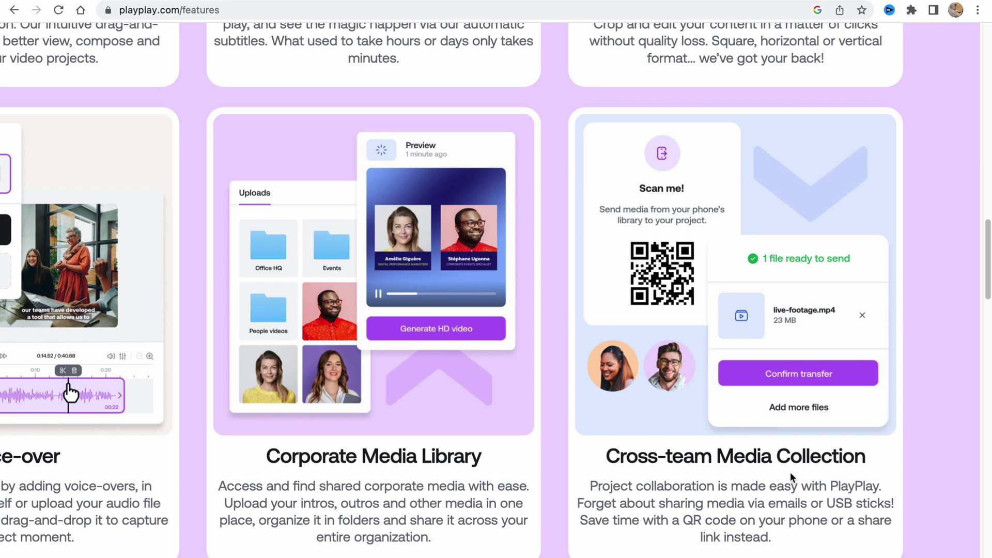
scroll(473, 470, left, 7)
scroll(467, 474, left, 2)
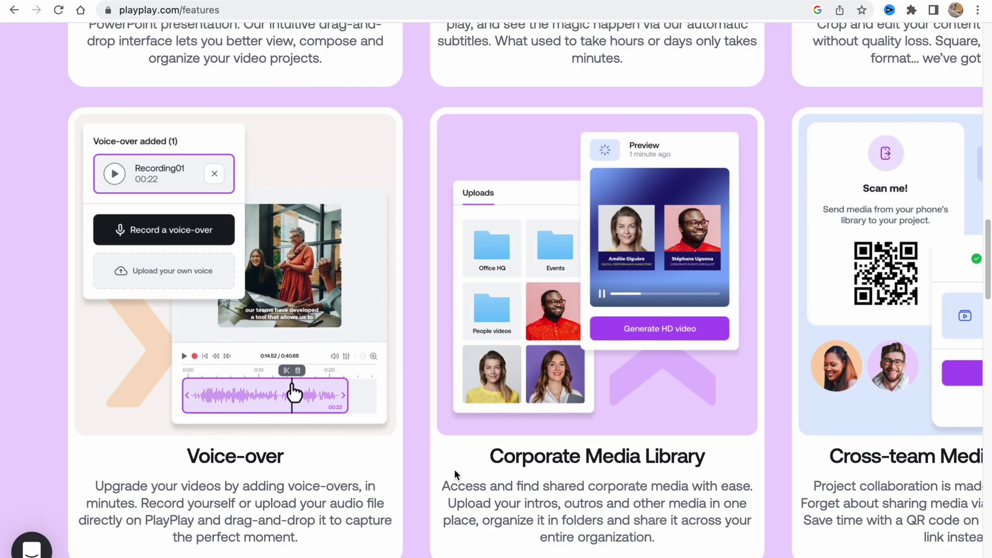
scroll(495, 357, up, 3)
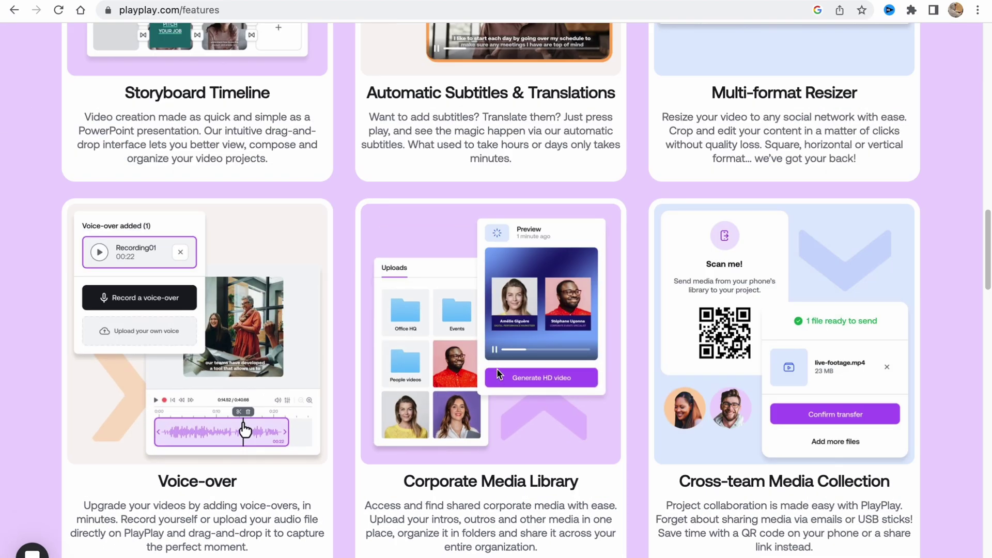
scroll(498, 373, down, 10)
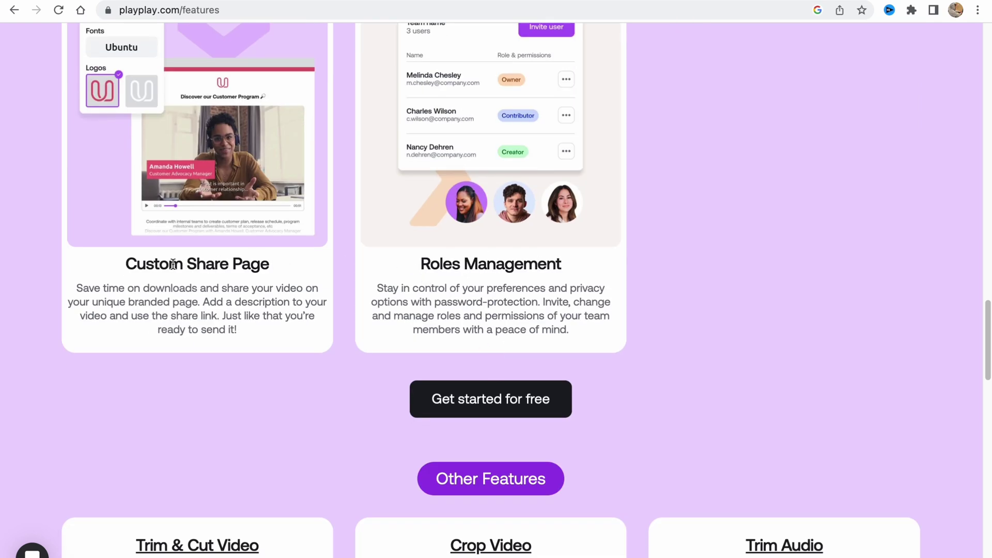
scroll(331, 287, down, 5)
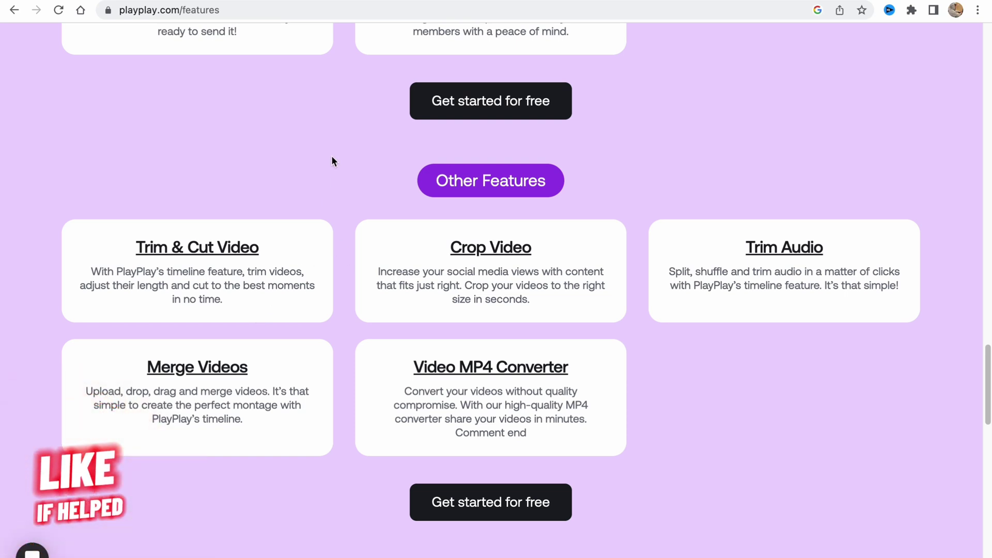
scroll(354, 220, up, 12)
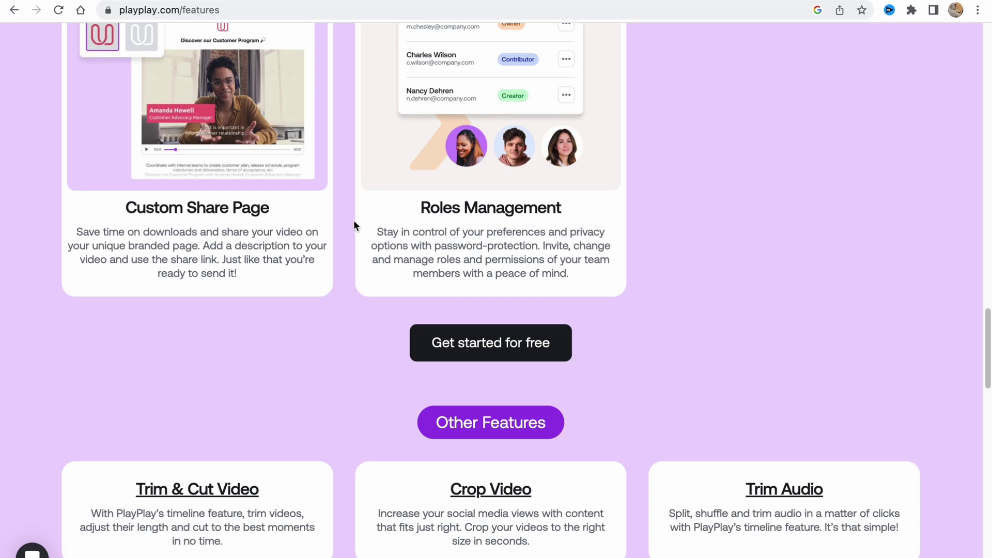
scroll(354, 220, up, 9)
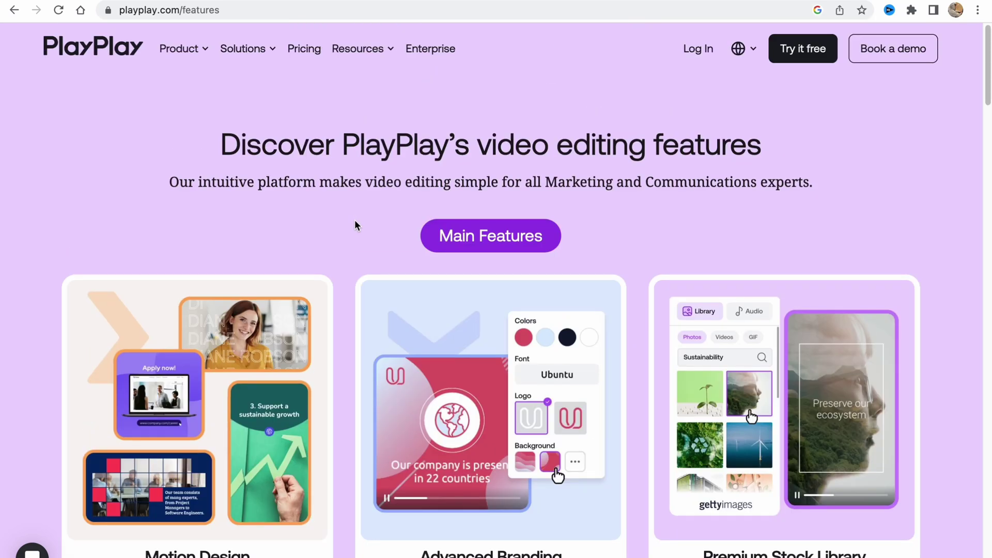
Step: Return to the video landing page via the PlayPlay logo and start the free trial
click(83, 48)
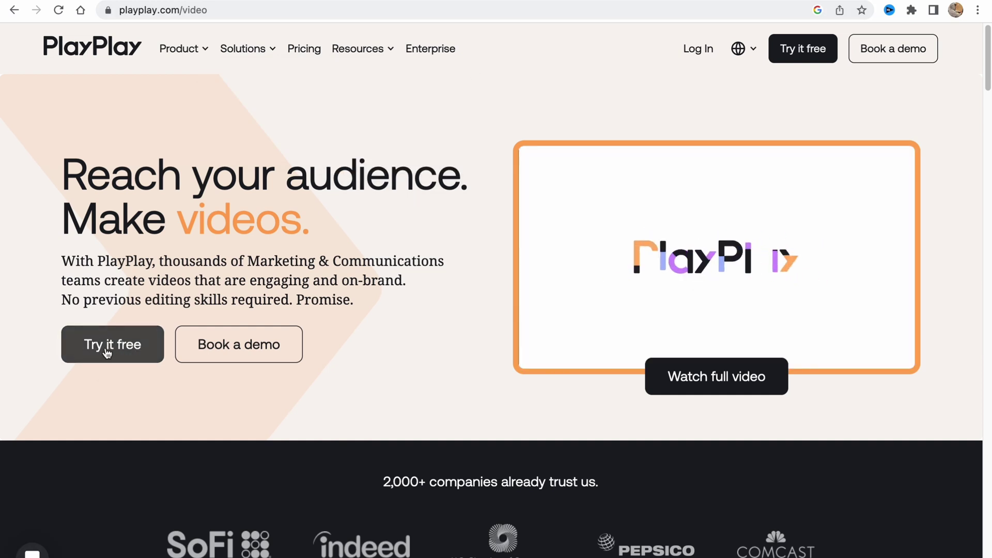
click(107, 353)
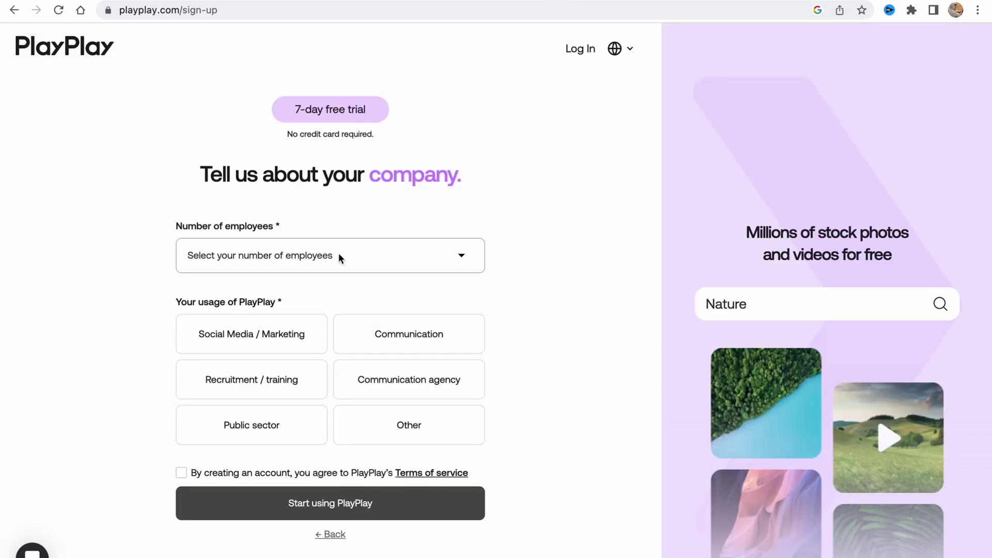
Step: Sign up as Student or freelancer for Social Media / Marketing, accepting the terms
click(232, 250)
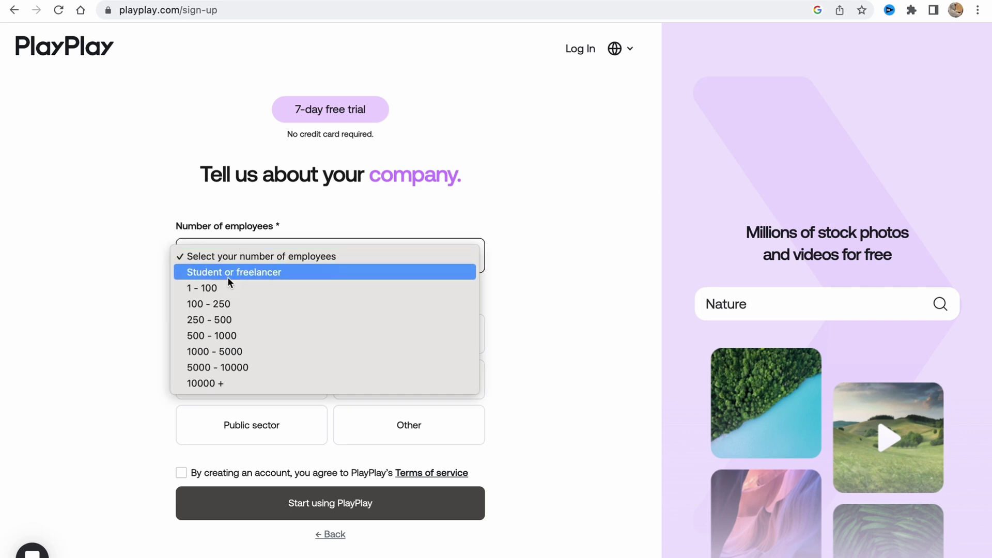
click(229, 273)
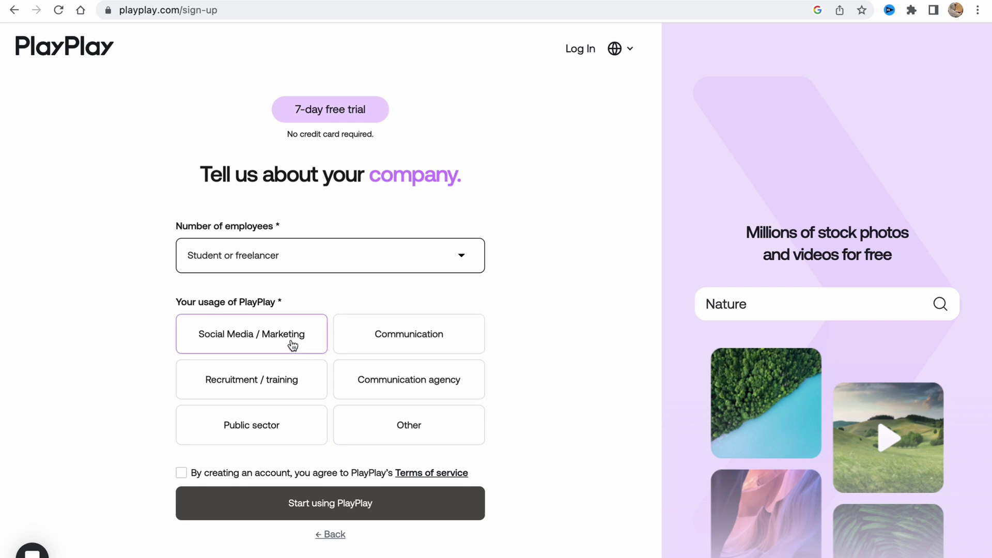
click(293, 345)
click(181, 474)
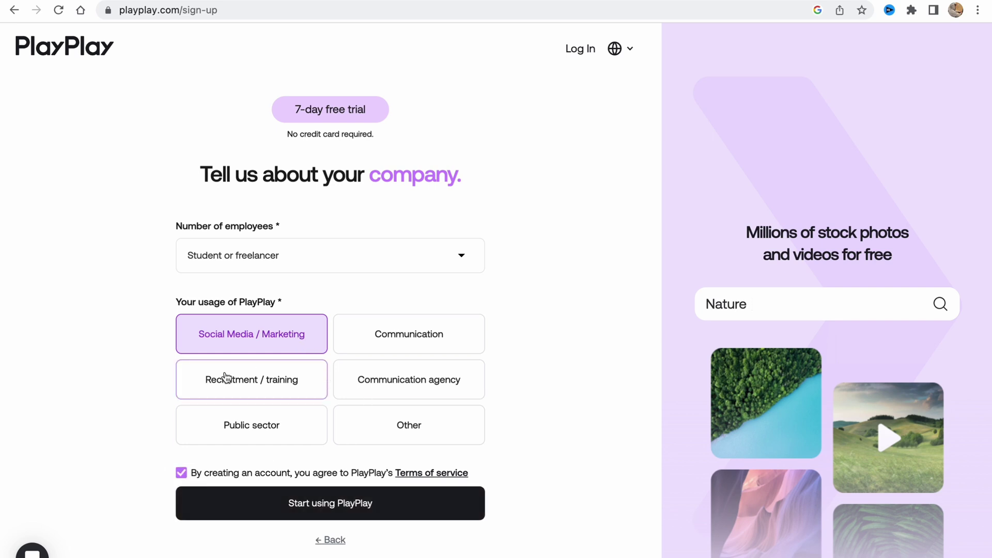
click(347, 510)
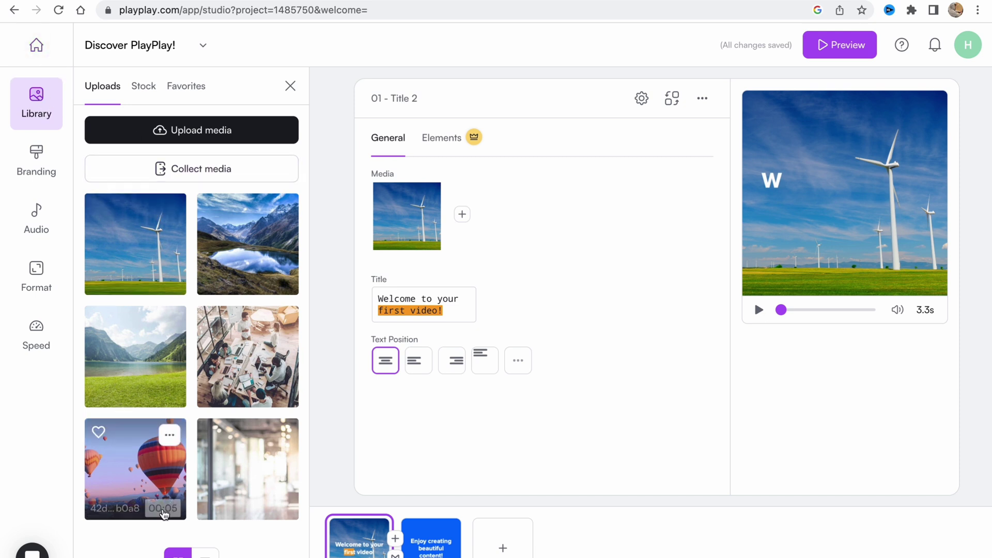
Step: Open the Library panel showing the uploaded photos next to the first scene
mouse_move(175, 274)
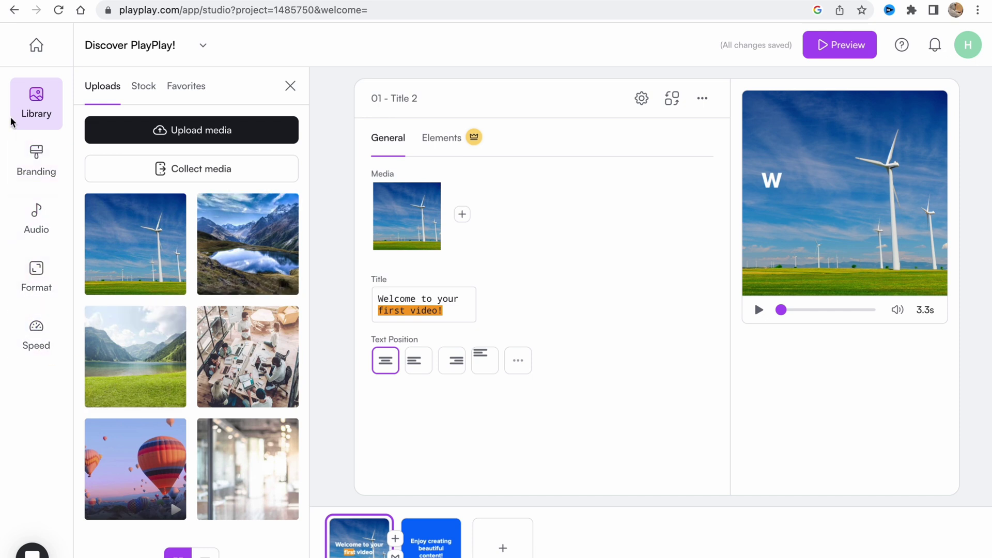
click(25, 114)
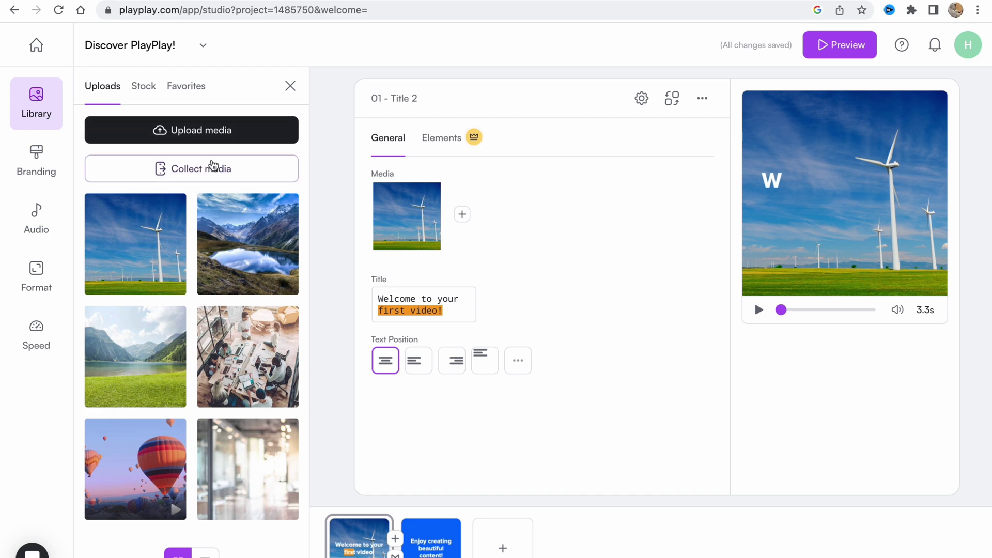
Step: Upload the rain clip and a second nature MP4 from the Desktop
click(199, 134)
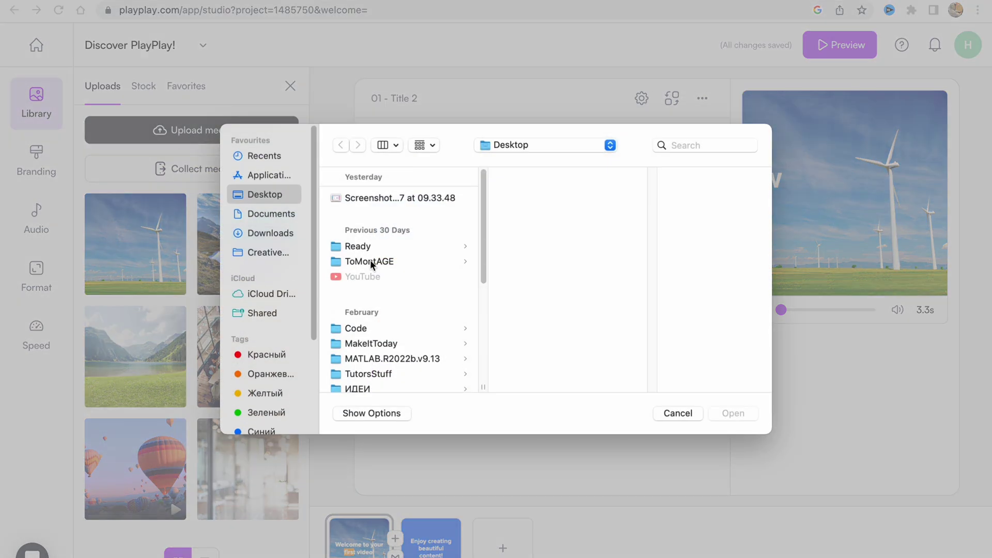
scroll(373, 261, down, 5)
click(378, 332)
shift+click(379, 344)
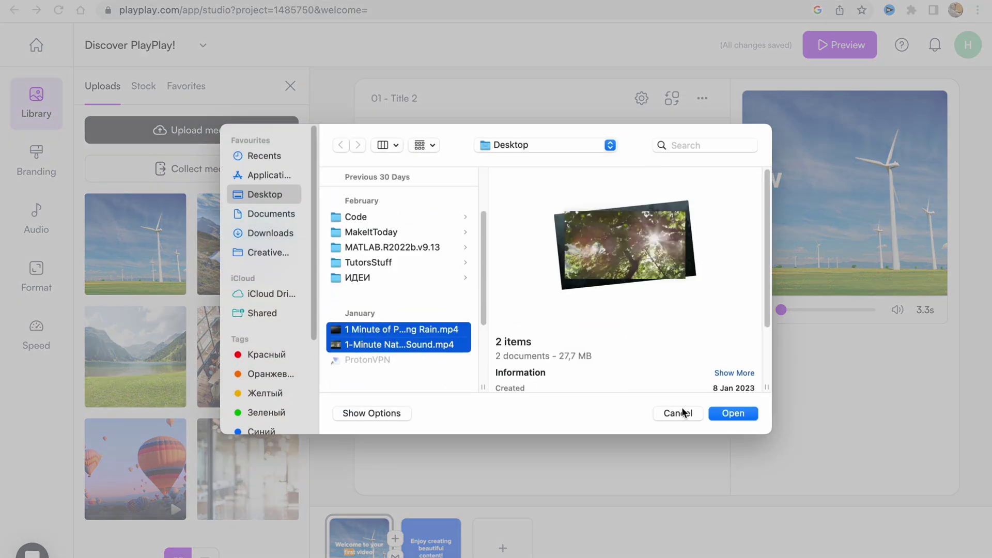
click(732, 413)
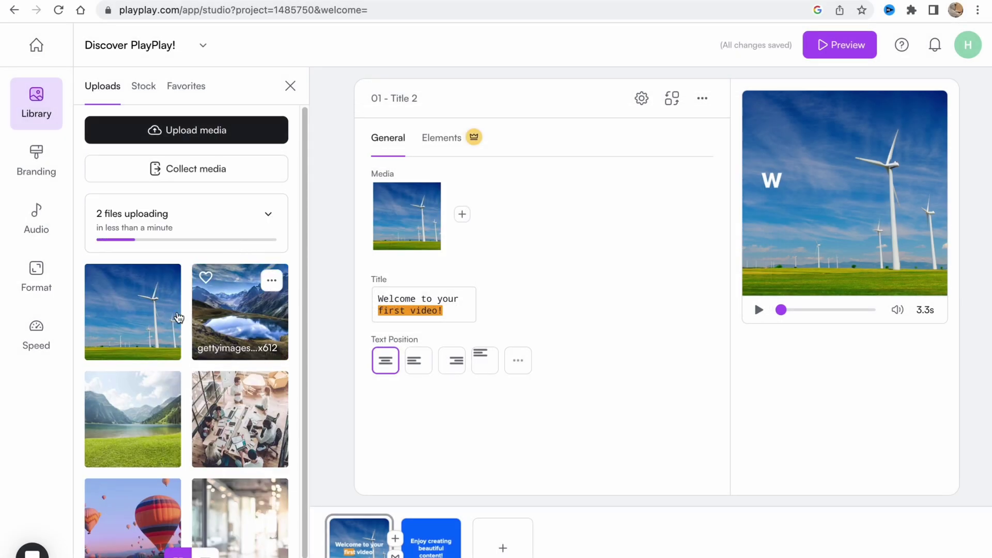
Step: Switch the uploads to list view and back to the thumbnail grid
scroll(133, 362, down, 1)
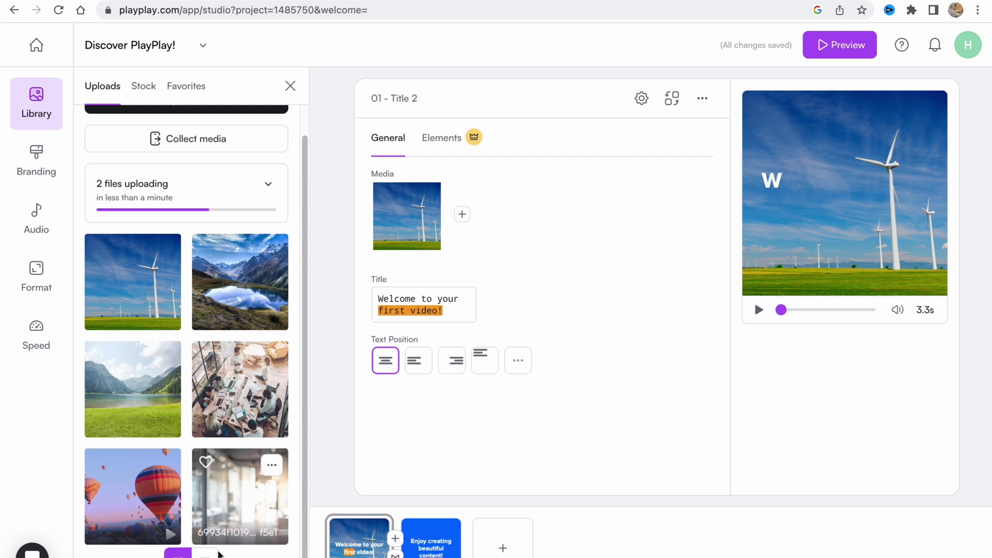
click(205, 554)
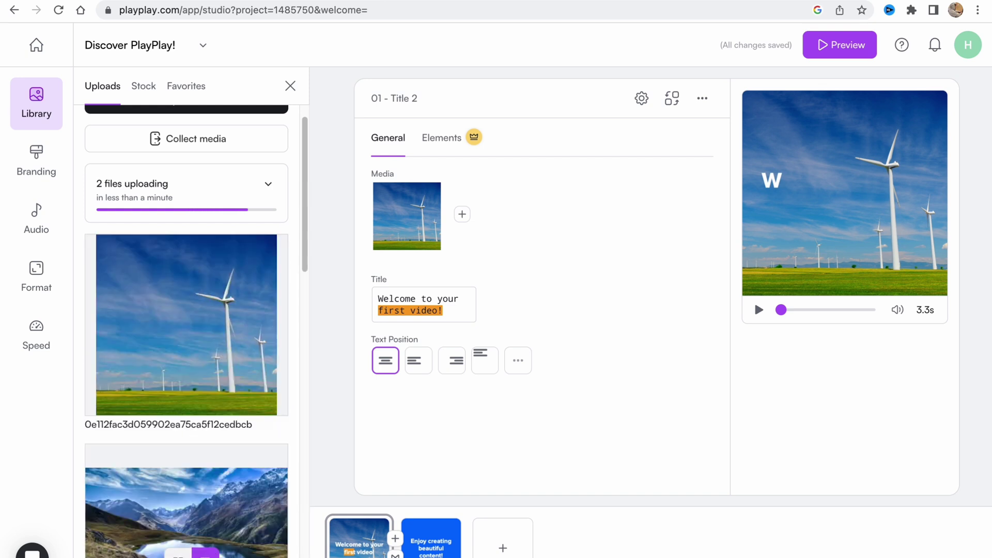
click(178, 554)
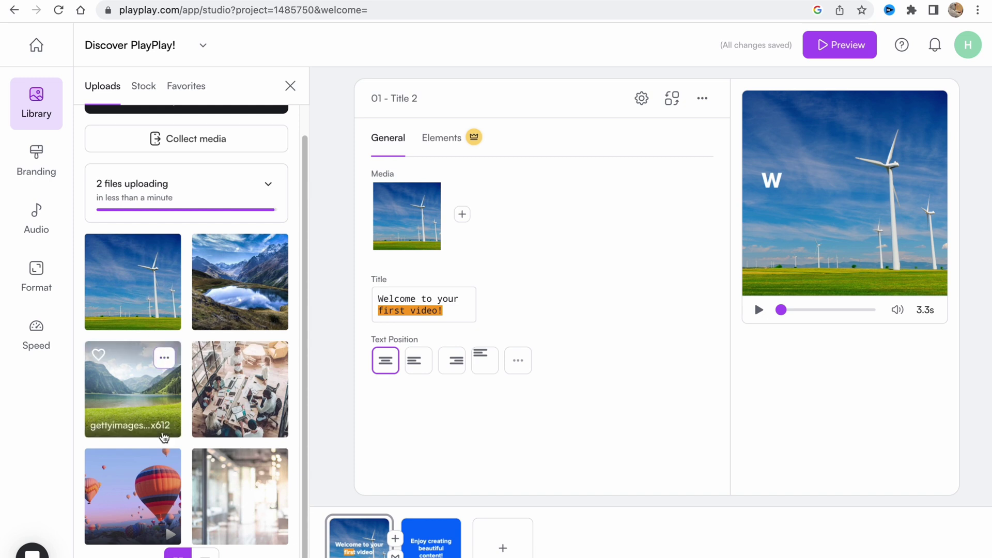
Step: Browse stock Photos, Videos and GIFs, and check the Favorites collection
click(142, 88)
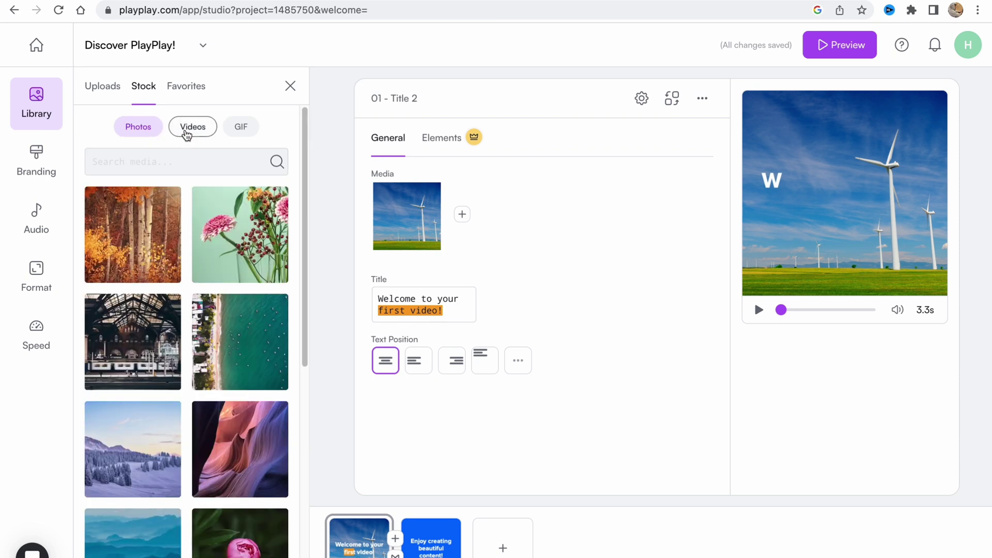
click(187, 132)
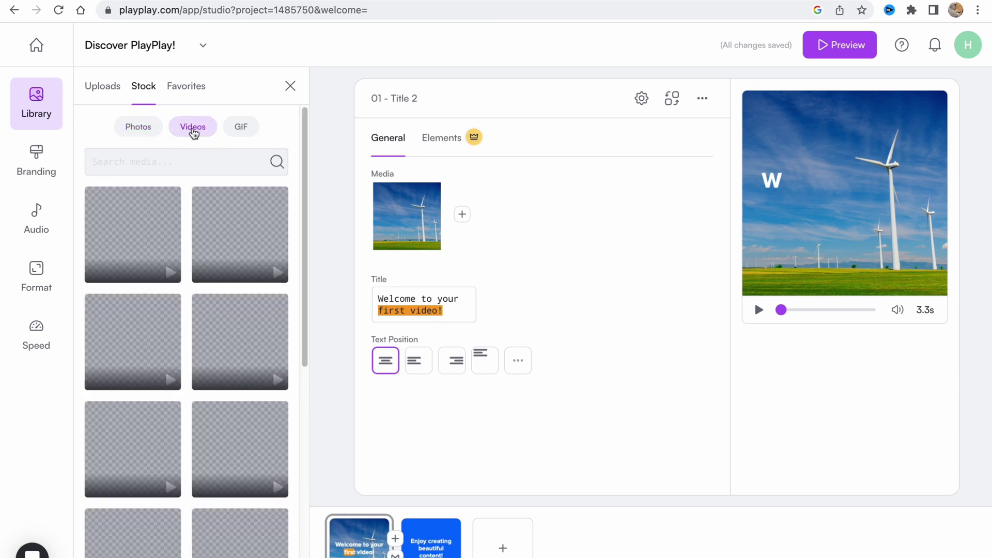
click(241, 128)
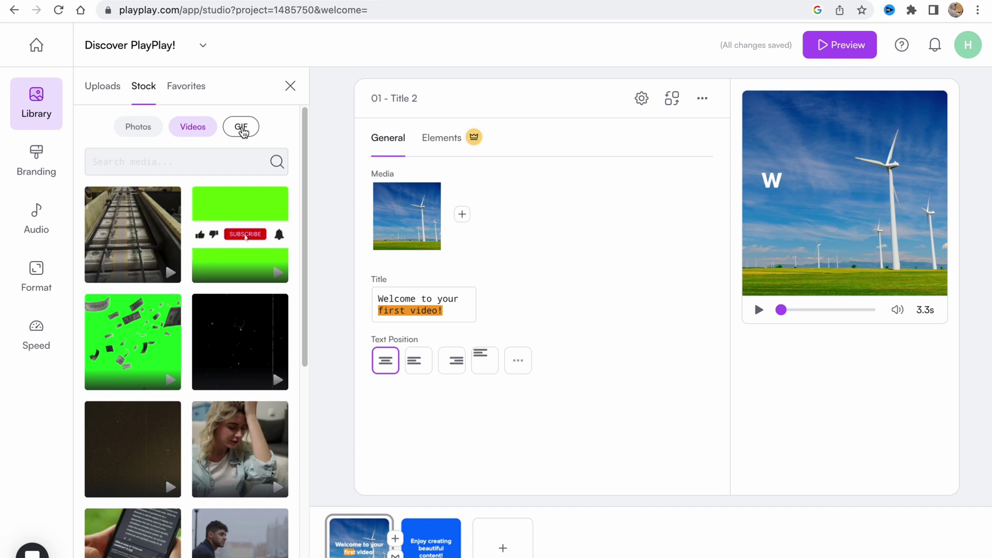
click(195, 128)
click(195, 92)
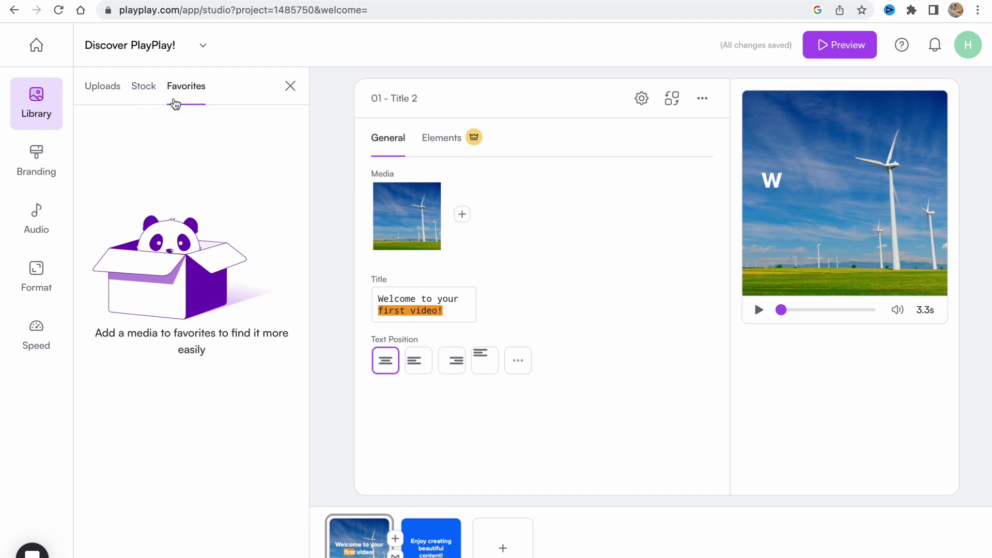
click(140, 95)
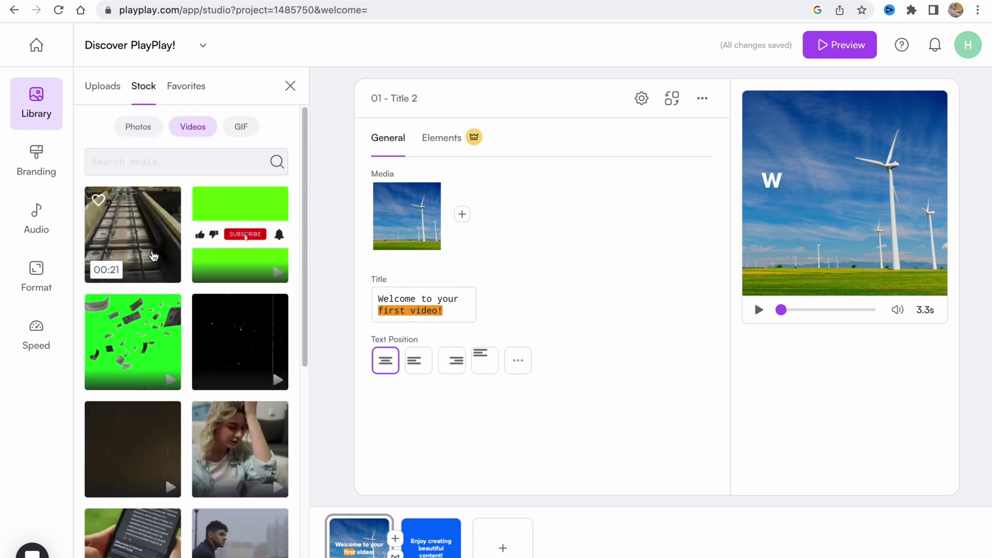
Step: Toggle the favorite heart on two stock videos, then return to Uploads
click(98, 203)
click(207, 201)
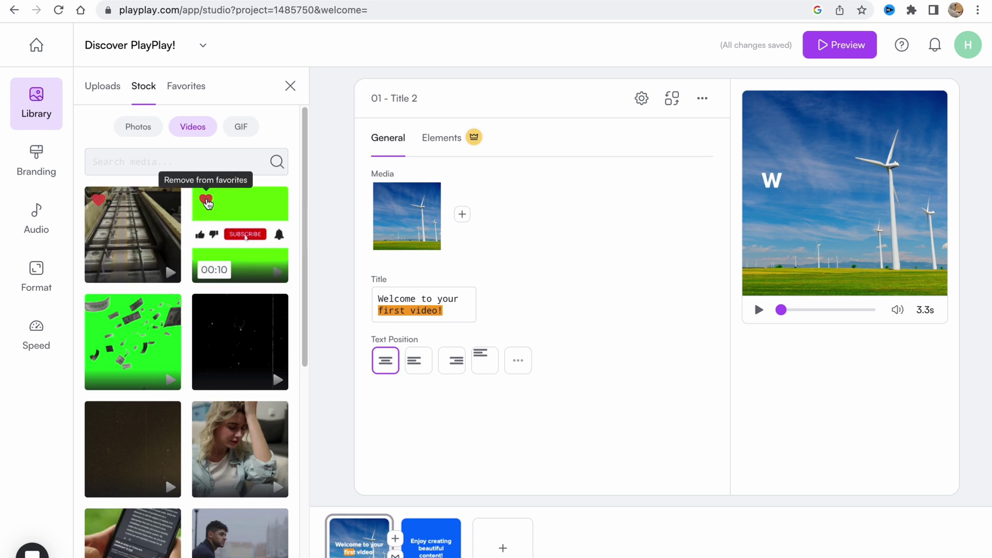
click(207, 201)
click(99, 200)
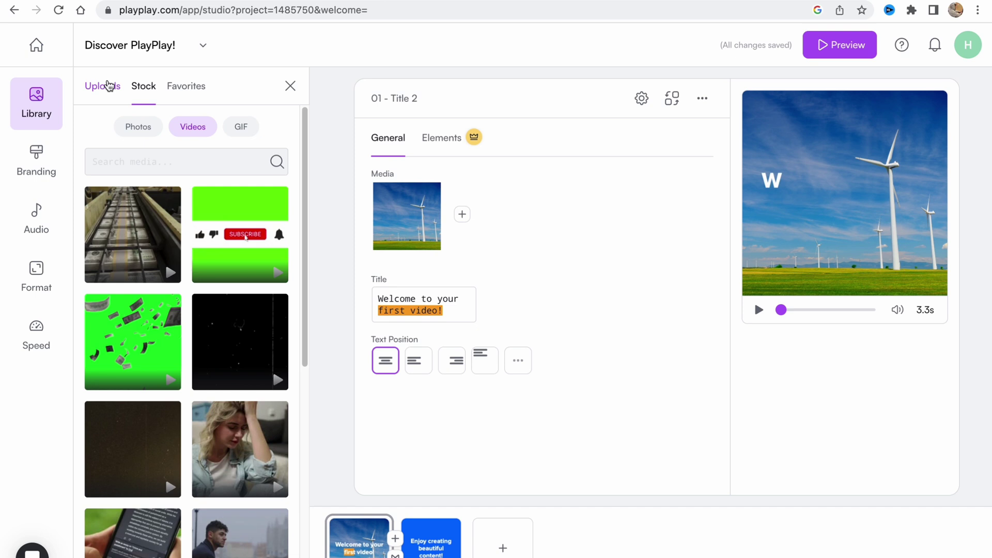
click(108, 85)
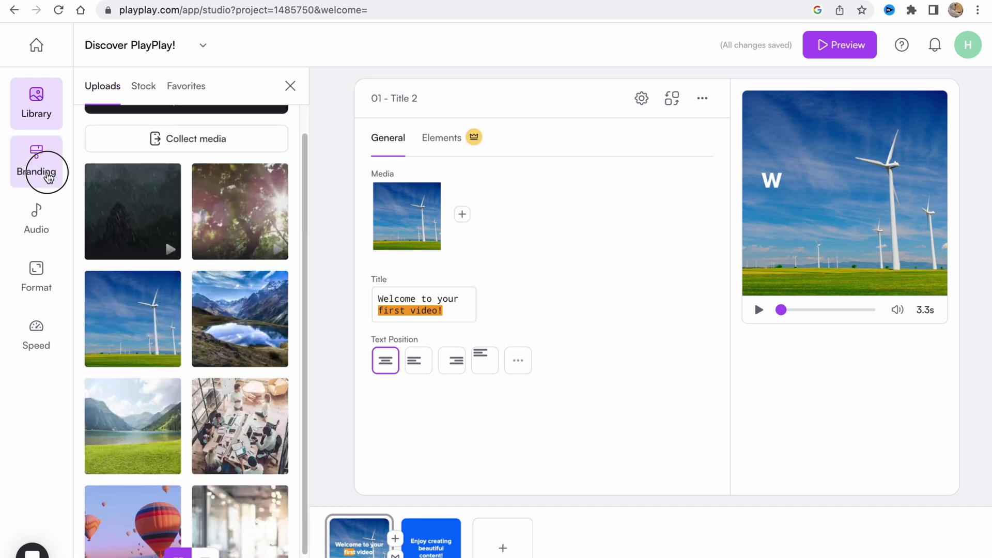
Step: Review the Branding logos, colours and fonts, then bring up the Audio music catalogue
click(49, 178)
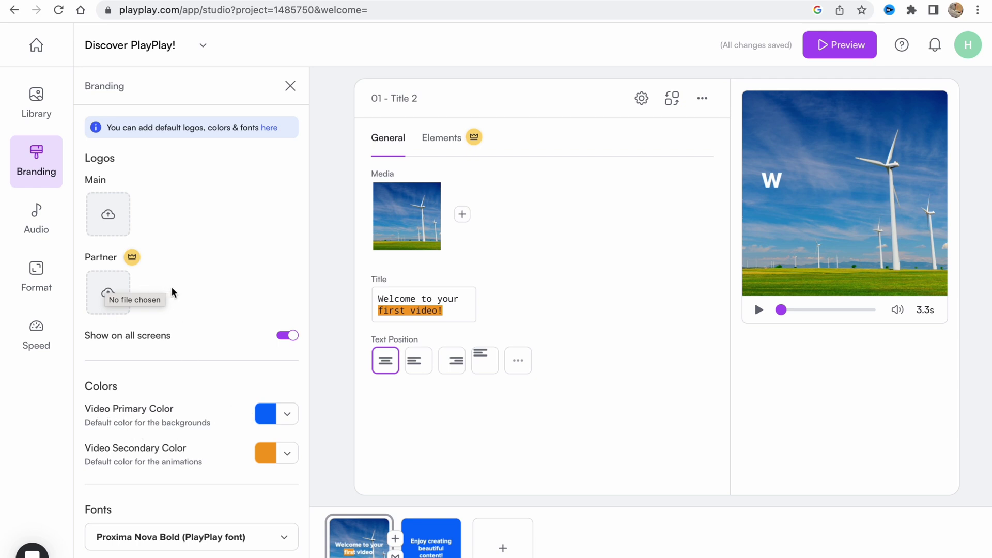
click(31, 216)
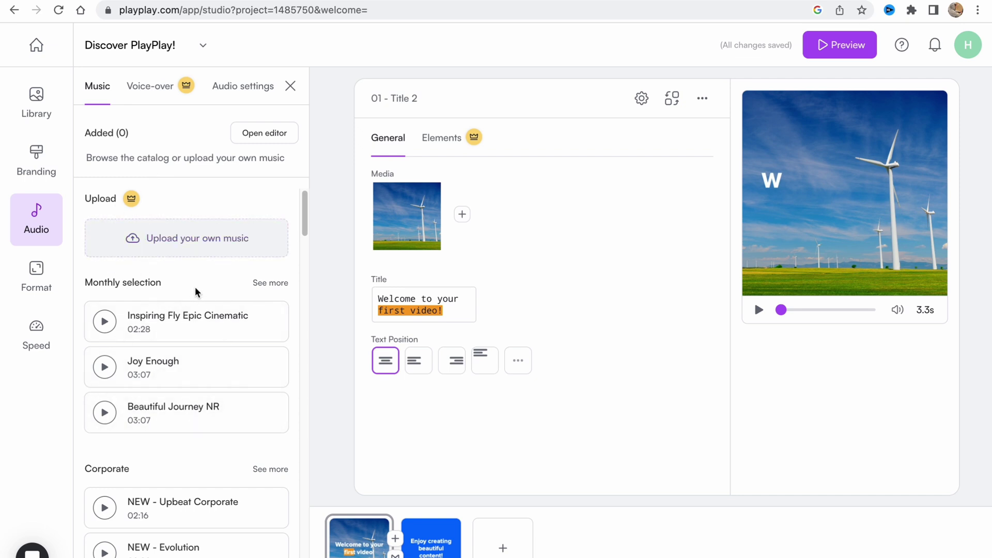
Step: Scroll the music catalogue and preview a track, then stop it
scroll(190, 279, down, 4)
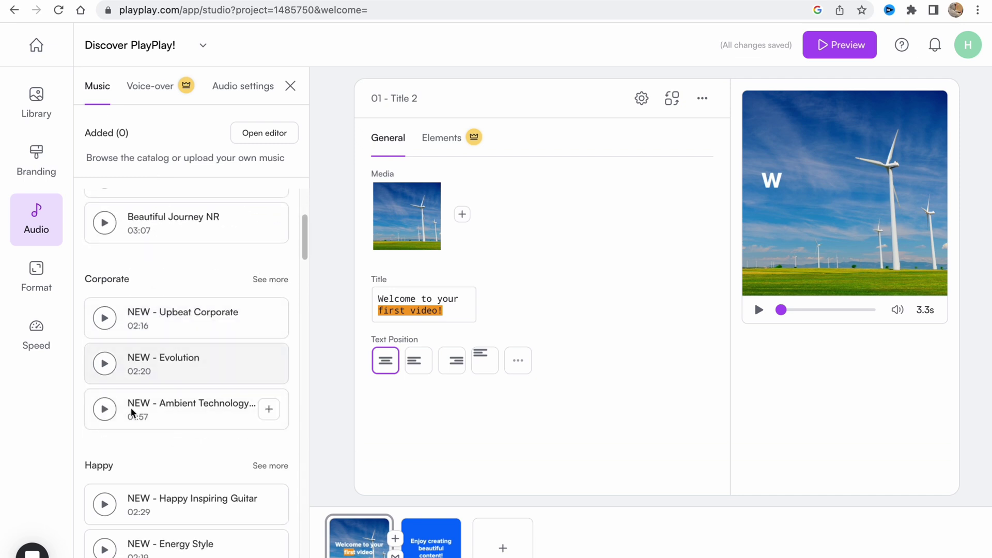
scroll(167, 445, down, 6)
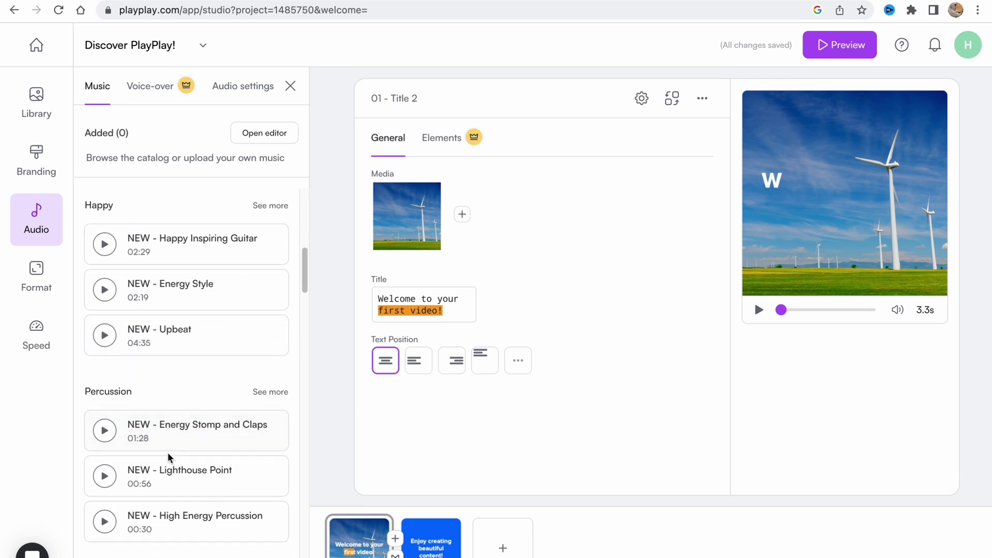
scroll(167, 454, down, 6)
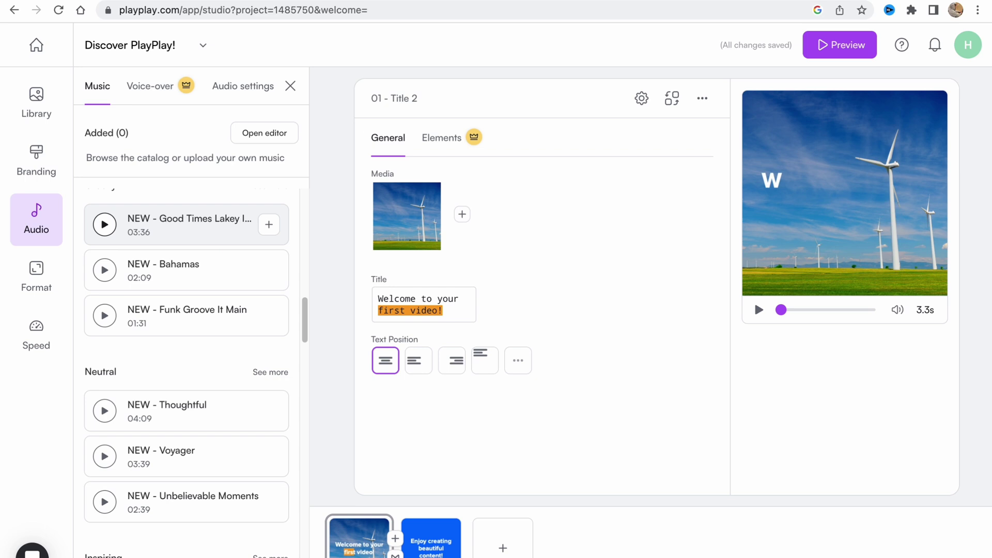
click(105, 227)
click(105, 227)
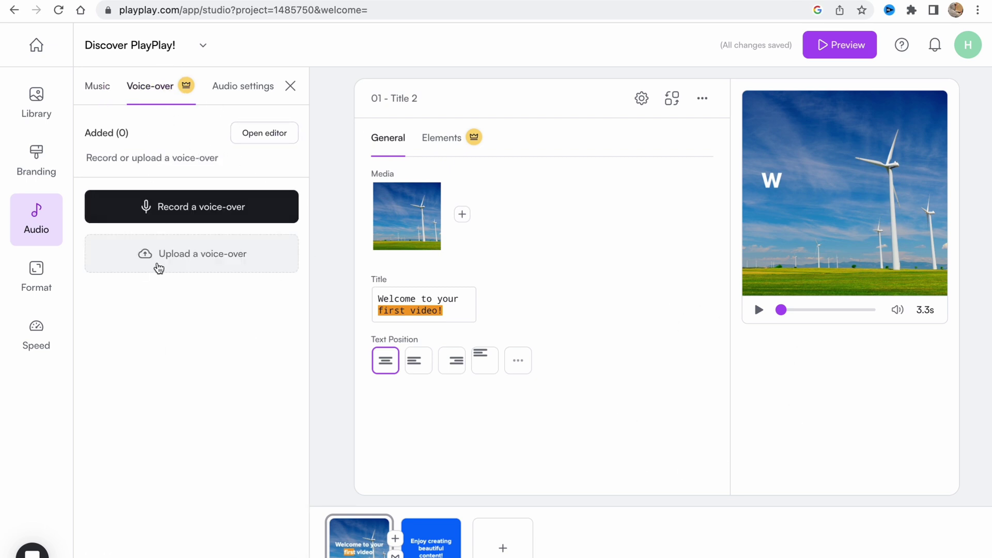
Step: Check the audio level and fade settings, then show the Format options still at Square 1:1
mouse_move(190, 91)
click(248, 87)
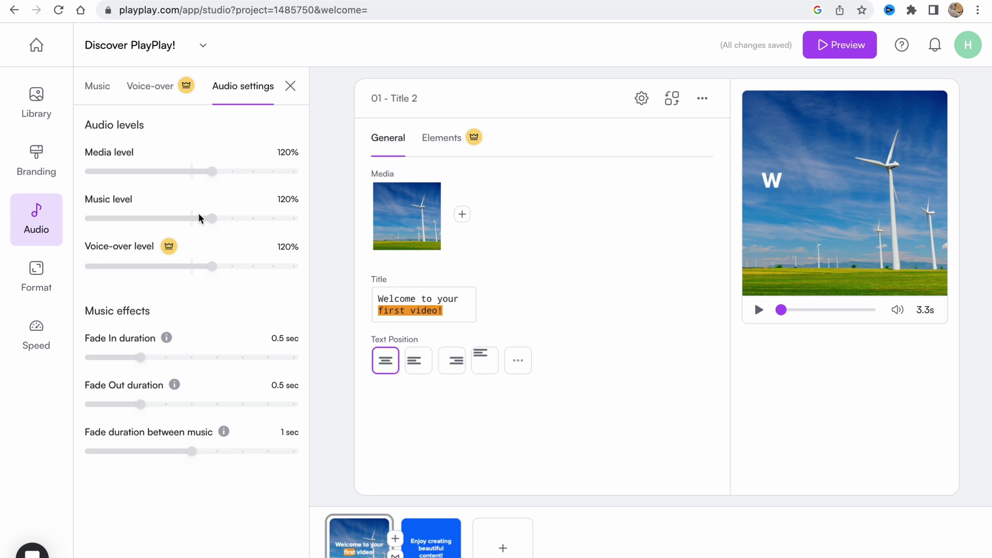
click(43, 273)
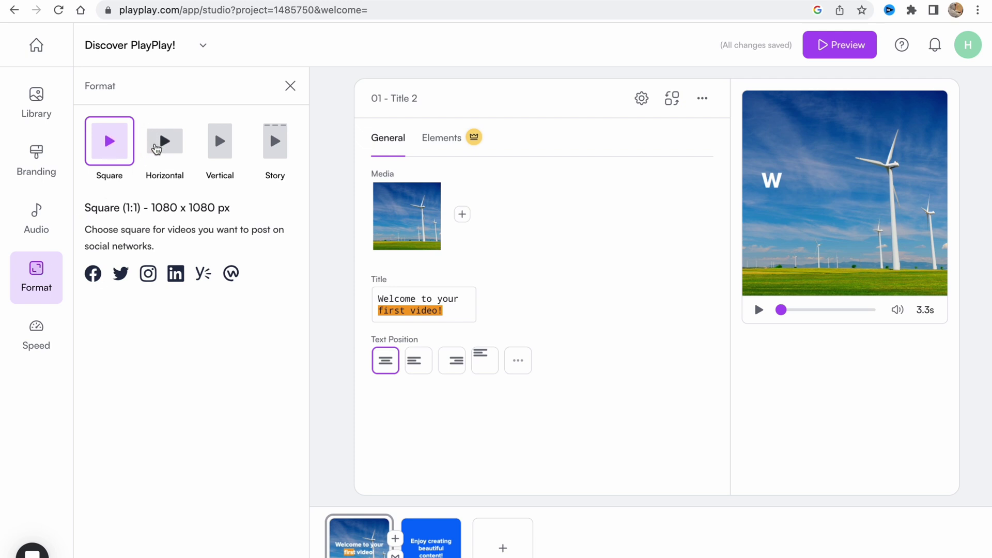
Step: Make the video Horizontal 16:9 (1920 x 1080 px) and keep its speed at Regular
click(165, 147)
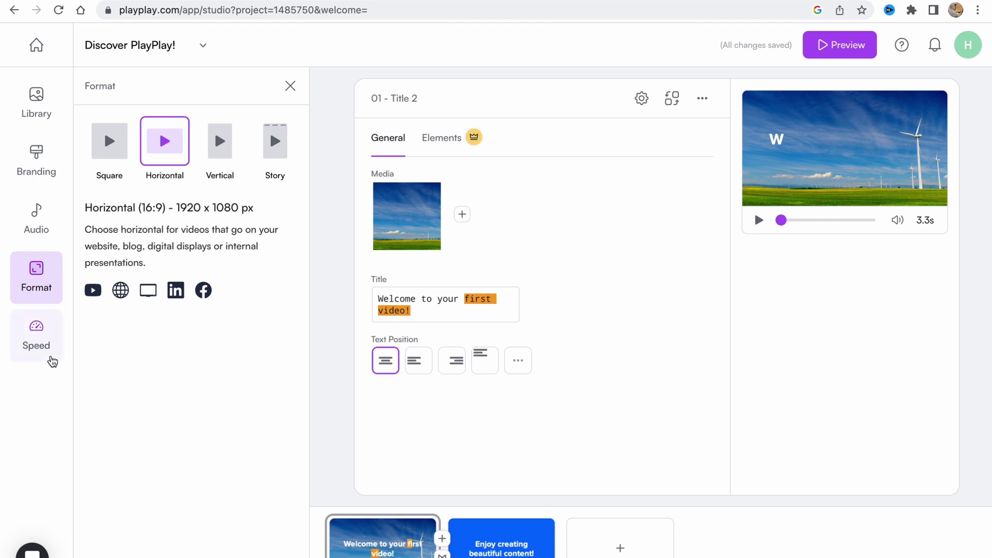
click(27, 362)
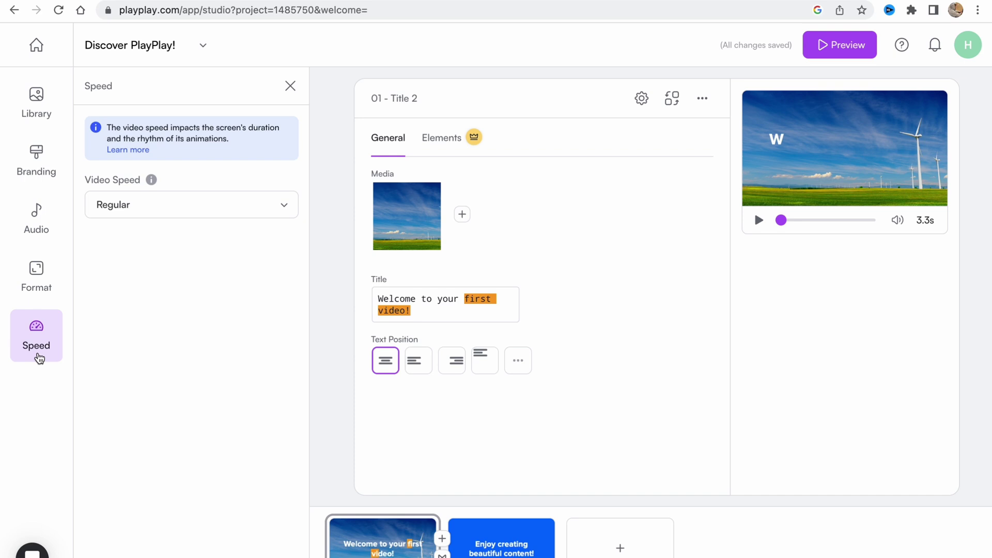
click(199, 214)
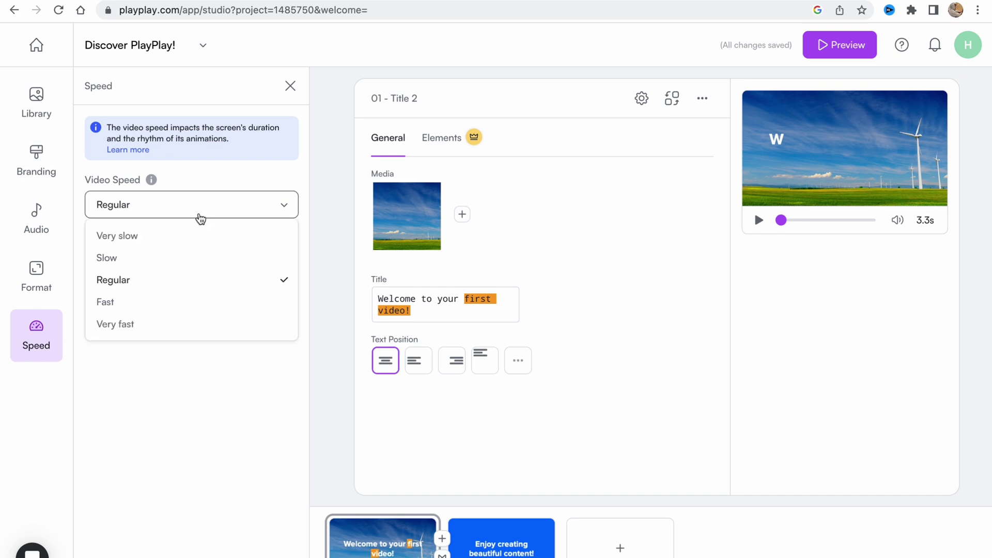
click(130, 284)
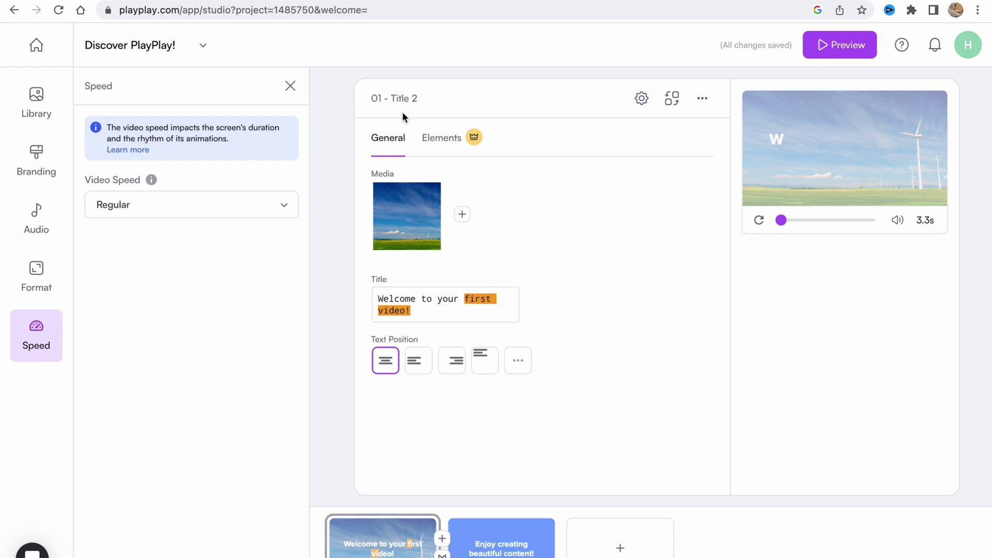
Step: Add a second media slot to the welcome scene and drop the rain clip into it
scroll(571, 244, up, 5)
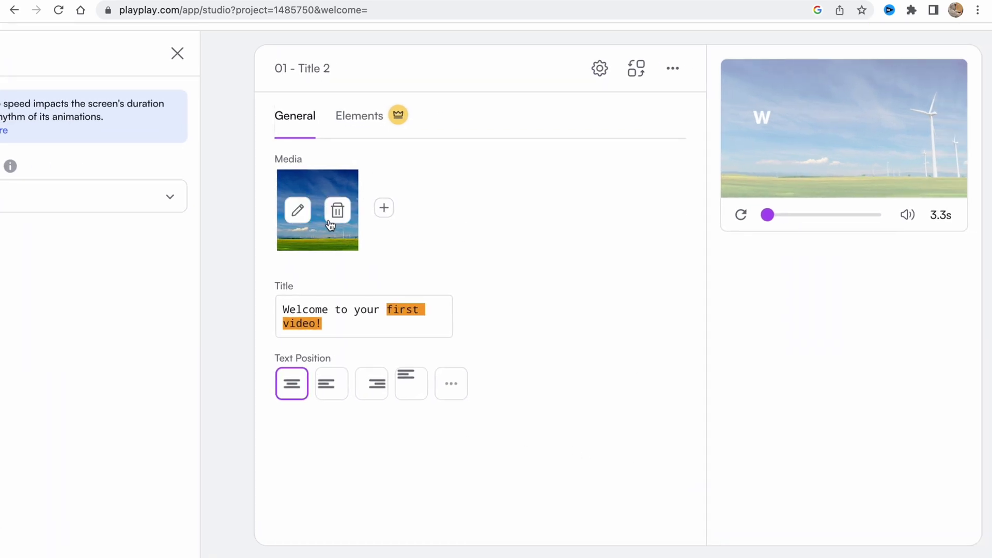
click(384, 207)
click(416, 211)
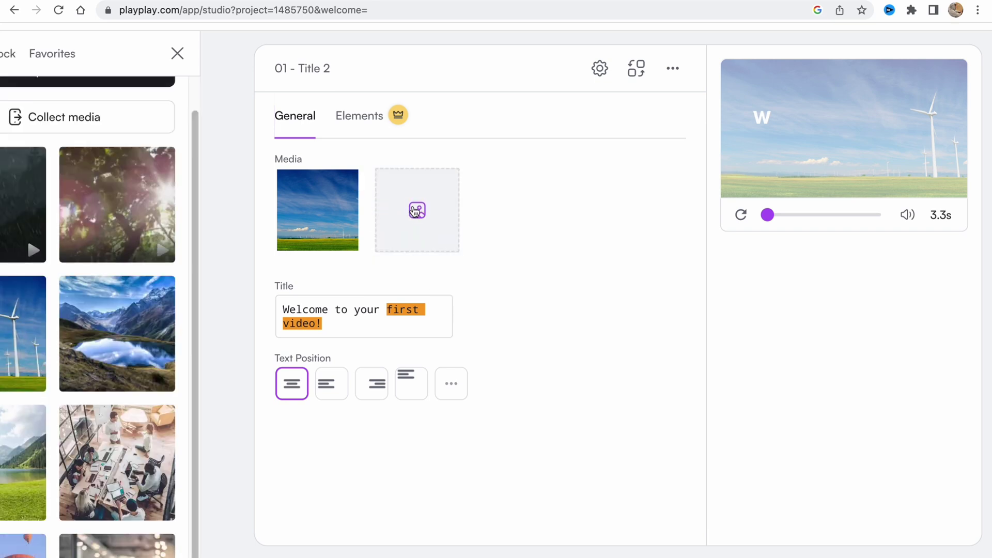
scroll(416, 211, down, 5)
scroll(140, 217, down, 2)
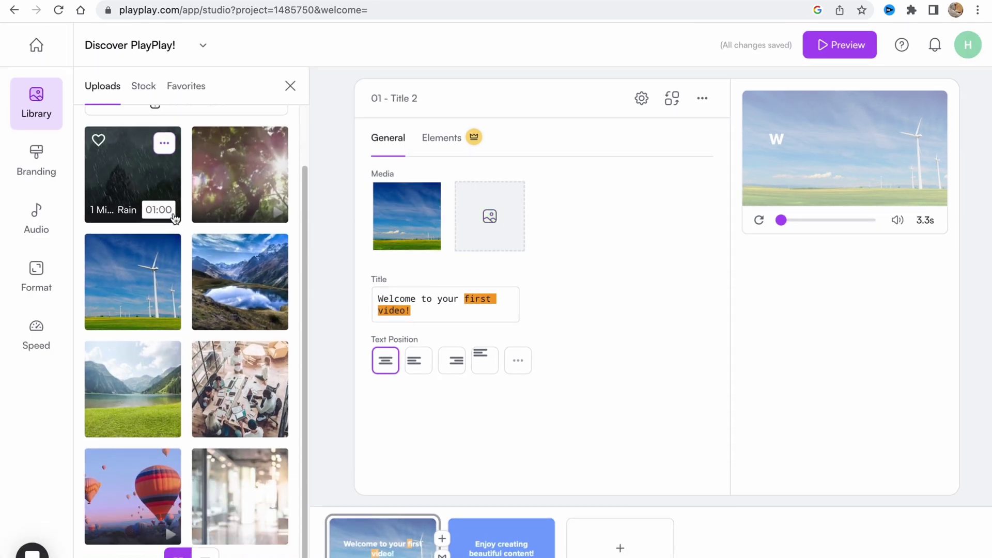
drag(127, 188, 493, 230)
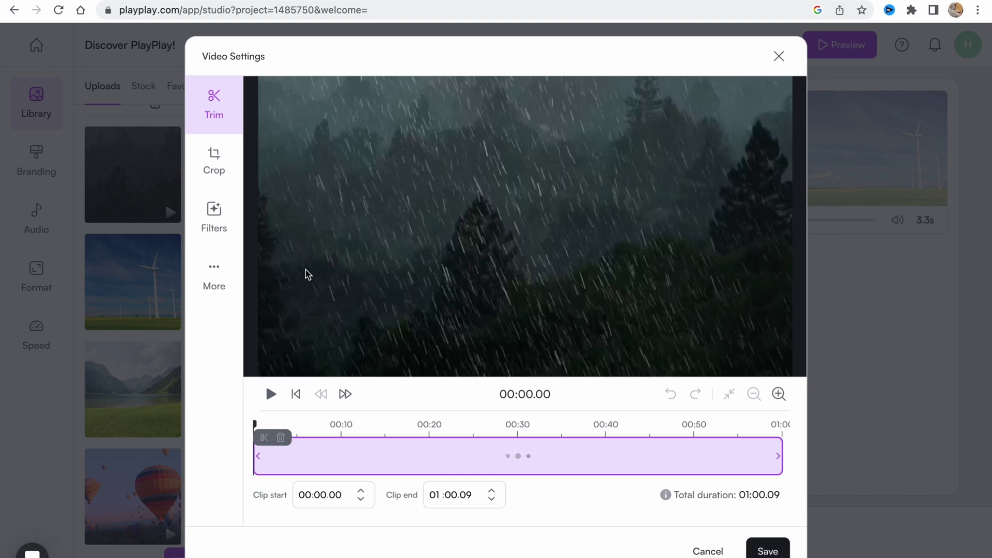
Step: Trim the rain clip to 00:11.50–00:49.37 and shrink and centre its crop box
drag(256, 457, 354, 455)
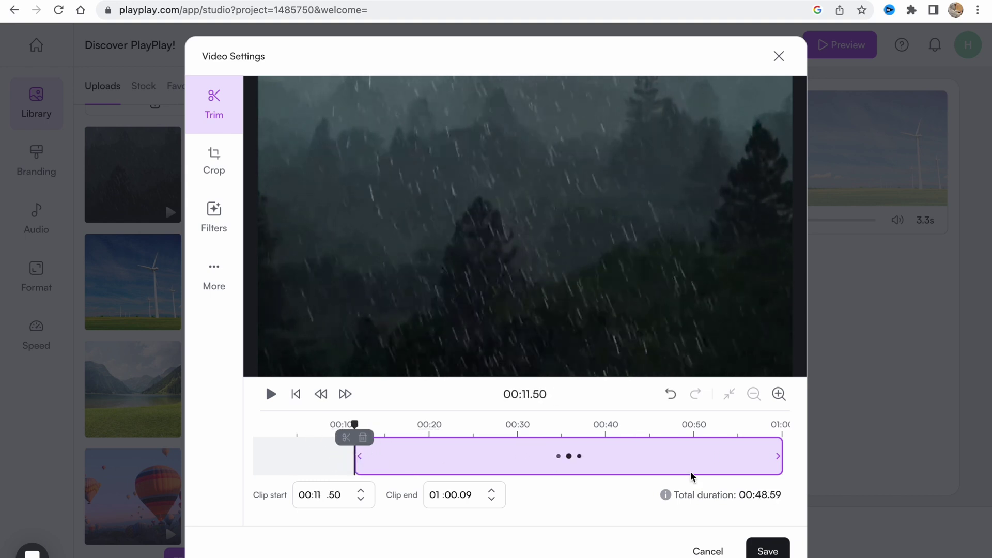
drag(785, 459, 687, 455)
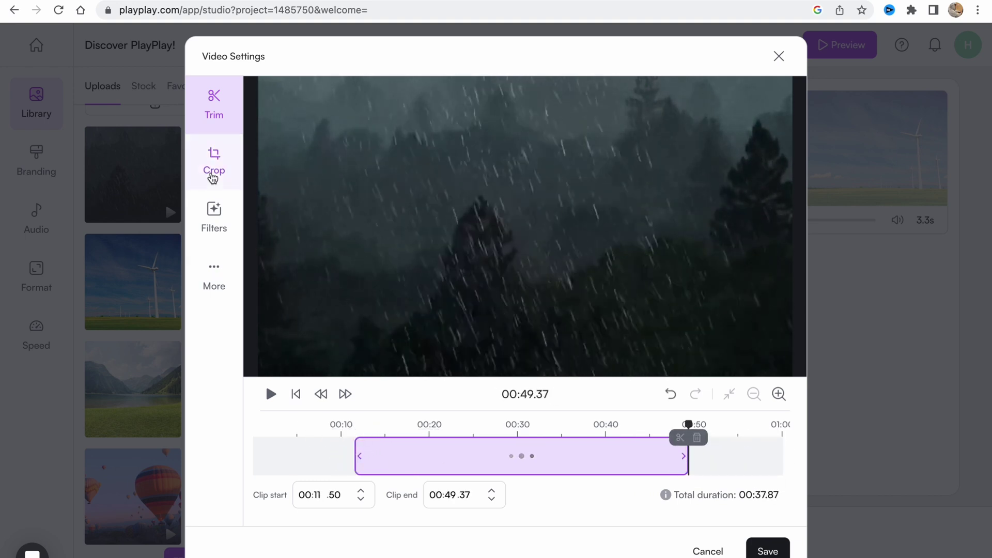
click(213, 161)
drag(802, 417, 735, 381)
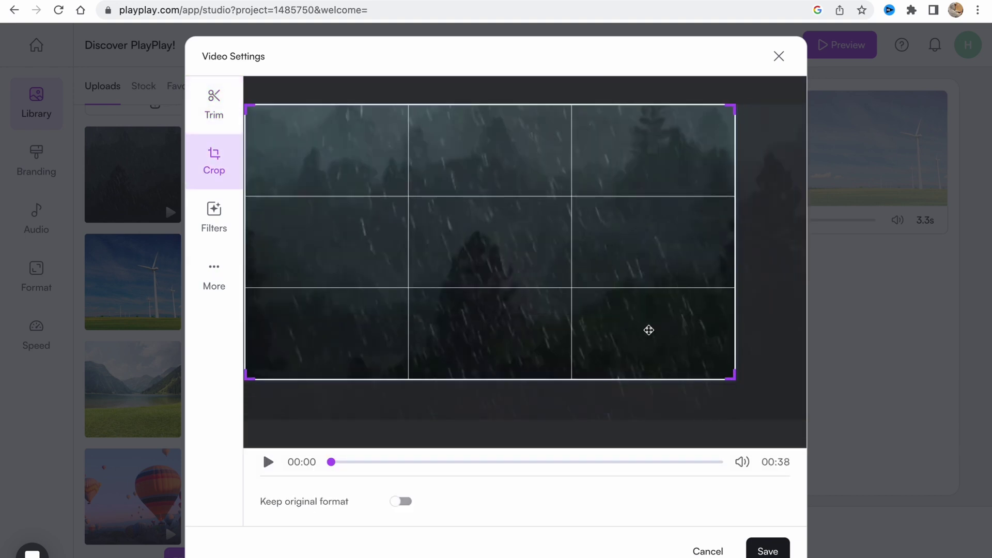
drag(647, 328, 688, 350)
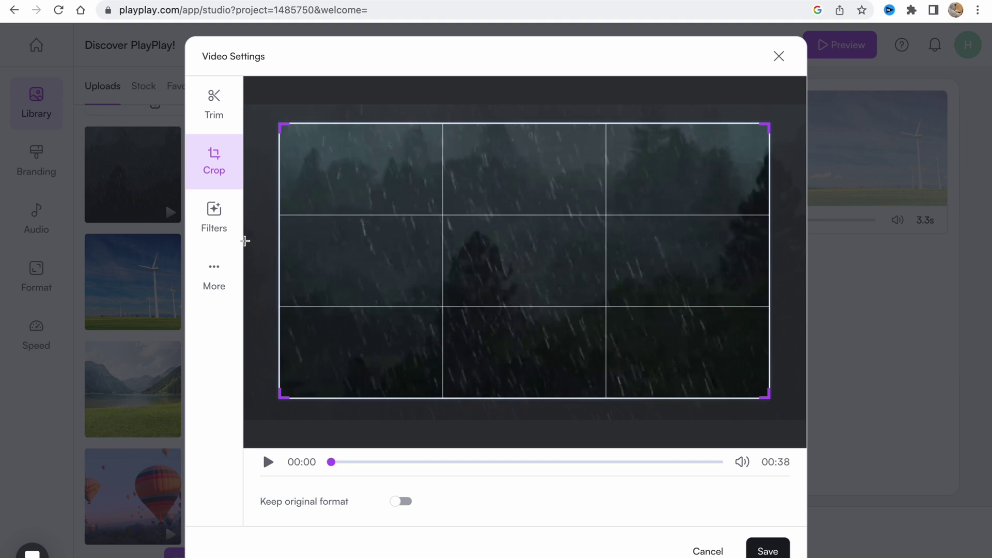
Step: Try the Blur, Darken and Color filters, leave it on None, and save the clip settings
click(213, 216)
click(525, 437)
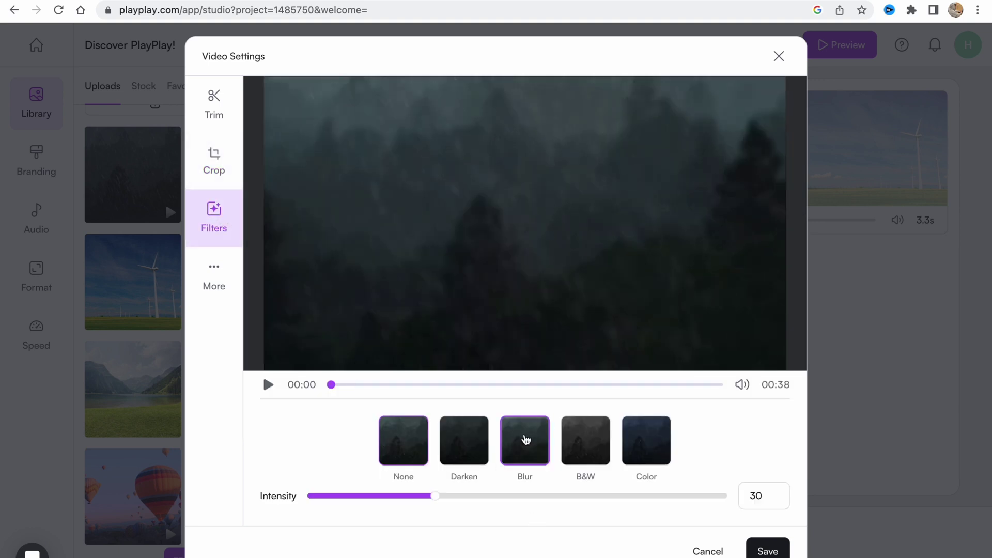
click(469, 452)
click(415, 448)
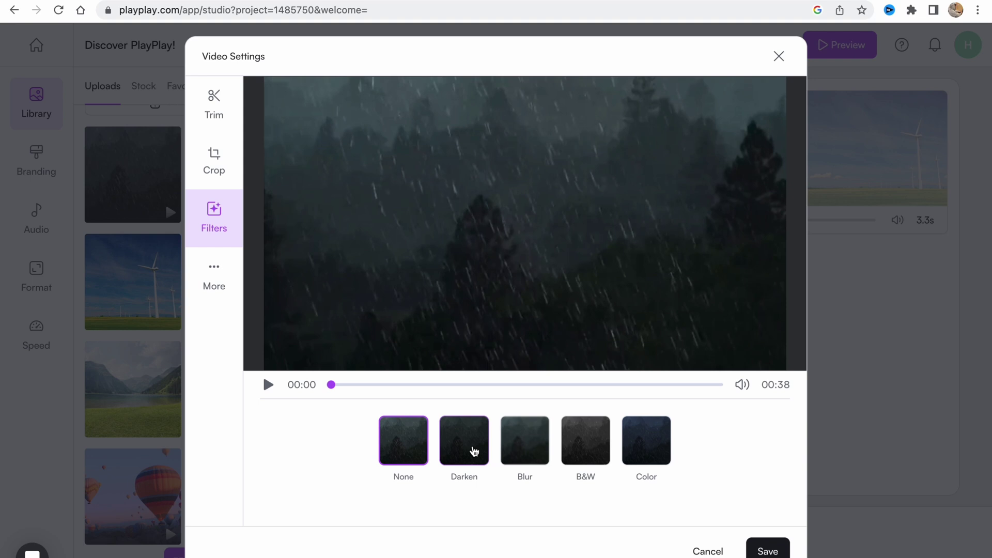
click(655, 446)
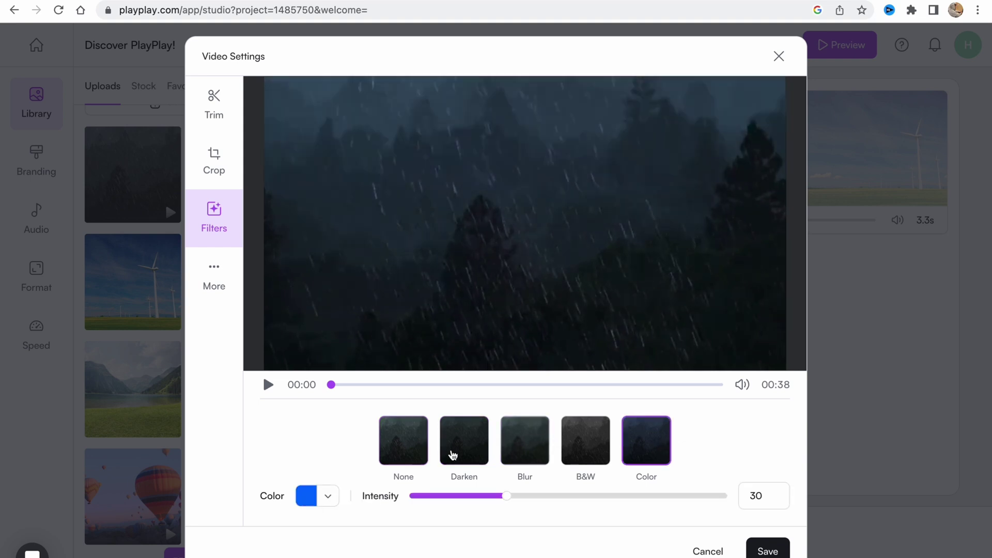
click(416, 449)
click(212, 279)
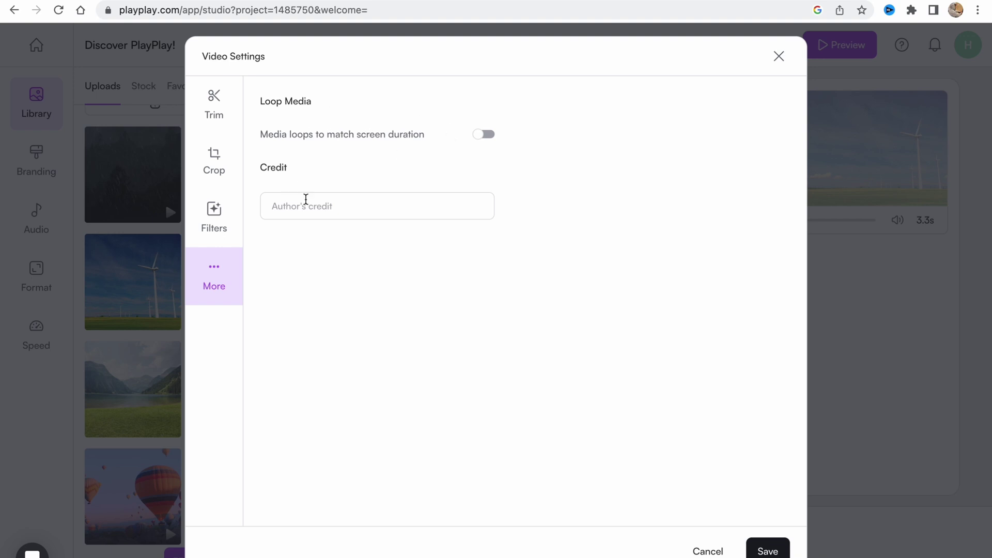
click(214, 160)
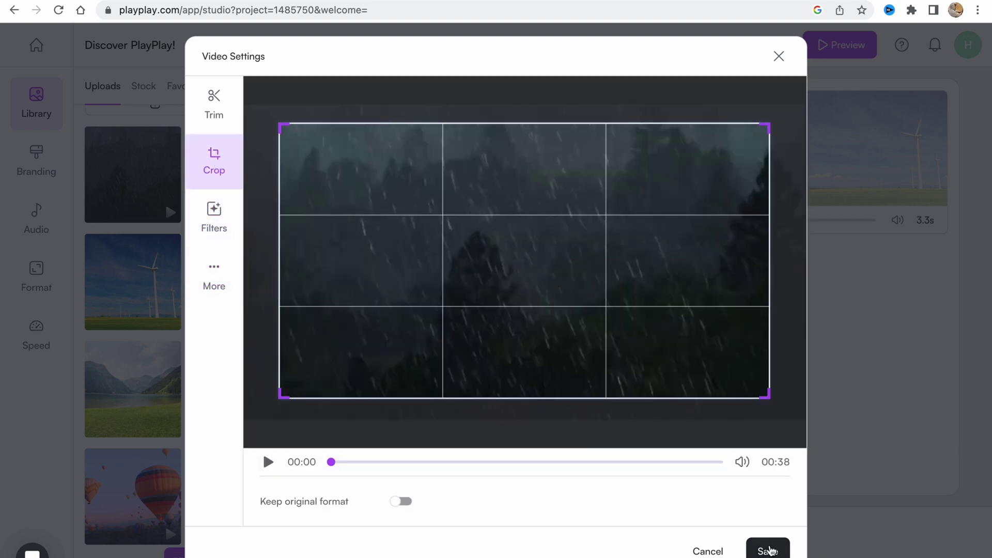
click(768, 550)
mouse_move(419, 200)
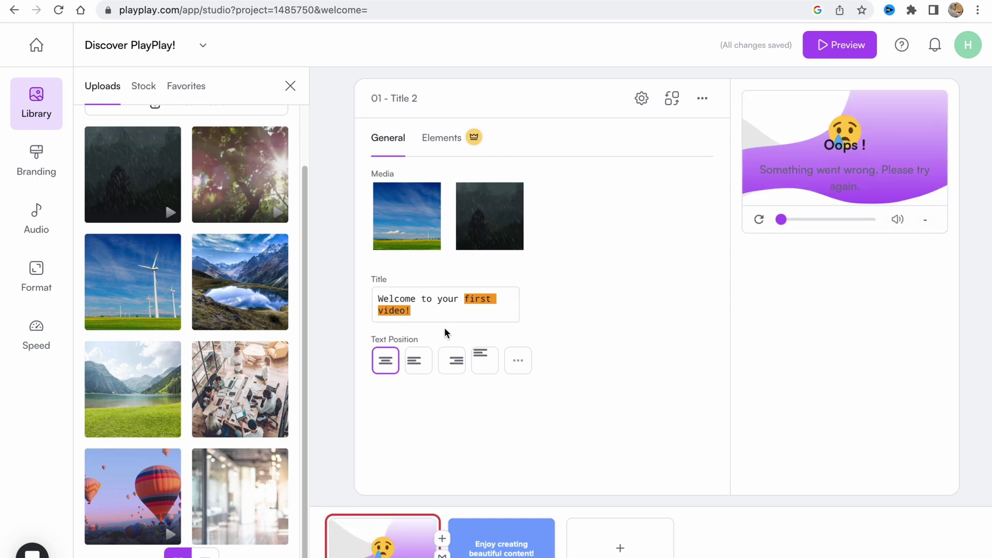
Step: Reload the failed scene preview, then pause it
drag(412, 311, 322, 287)
click(615, 315)
click(758, 219)
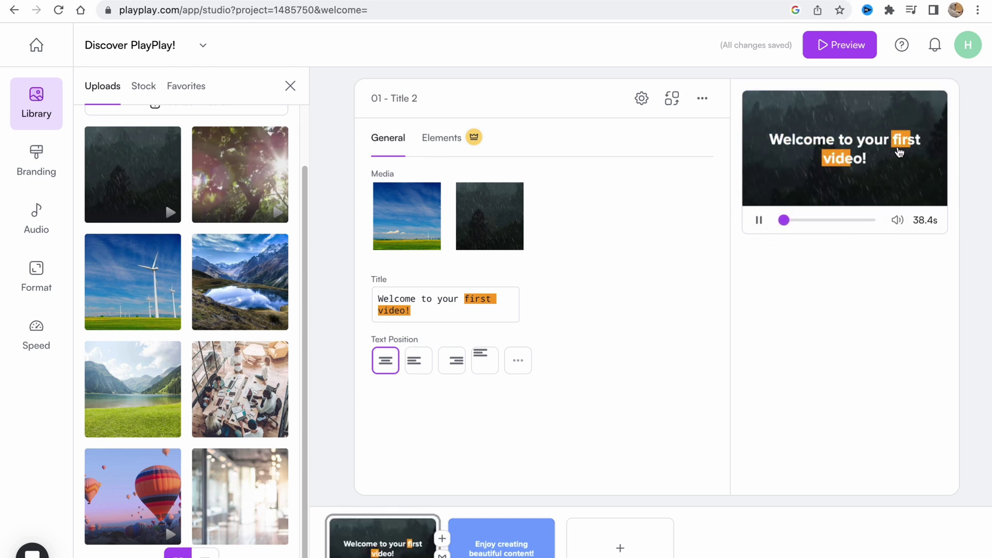
click(760, 223)
Step: Replace the scene title with 'Welcome here!'
click(416, 309)
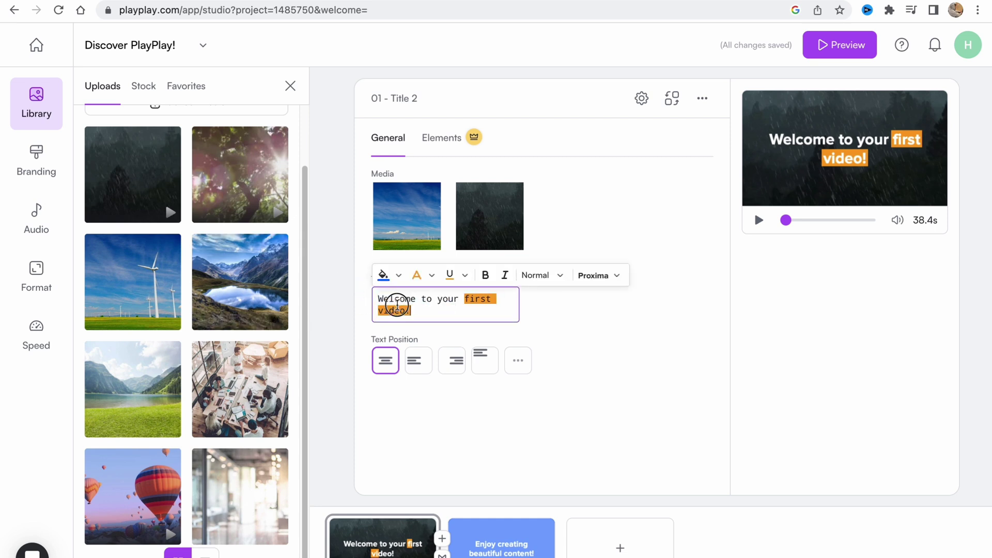
text(He)
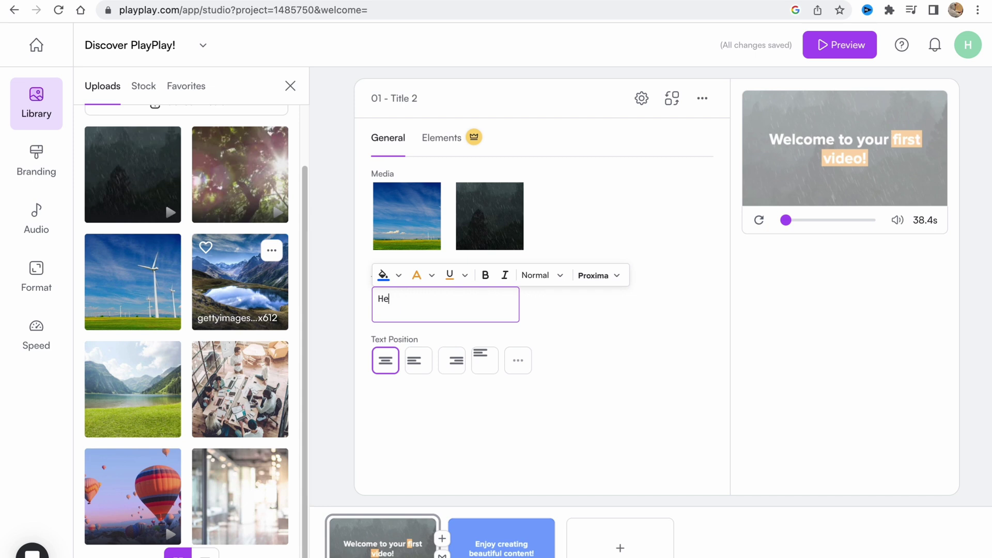
key(BackSpace)
key(BackSpace)
text(Welcome here!)
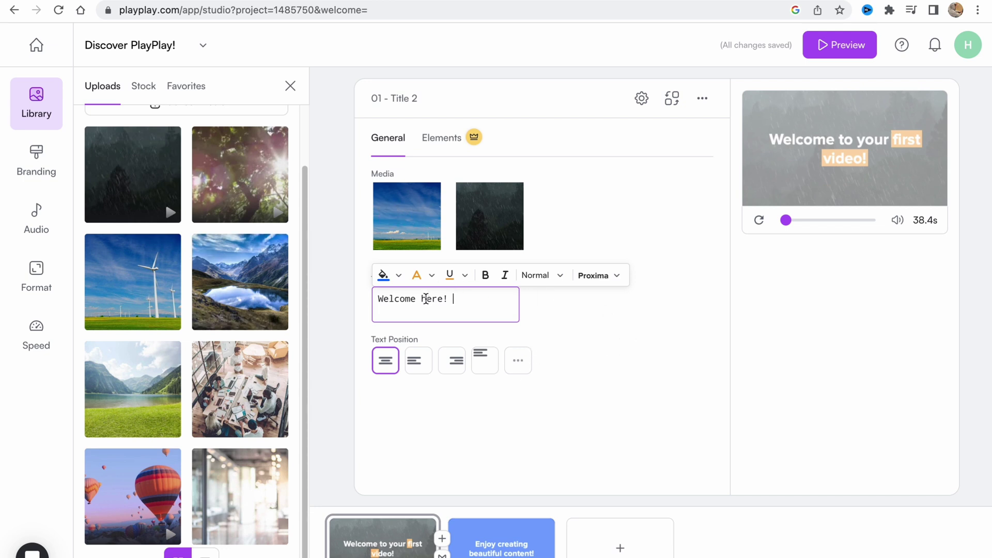
Step: Make the word 'here!' blue and underlined
drag(421, 298, 455, 299)
click(414, 277)
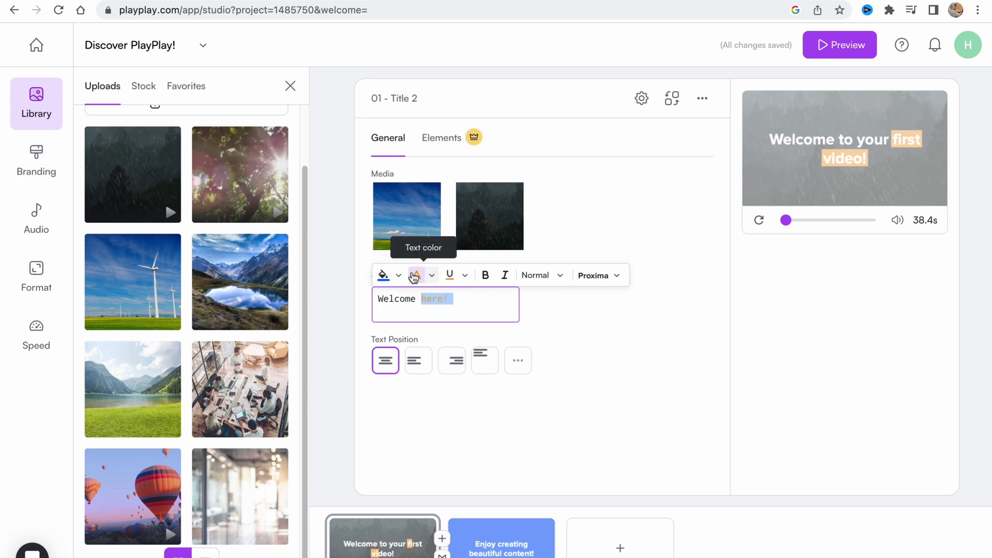
click(433, 275)
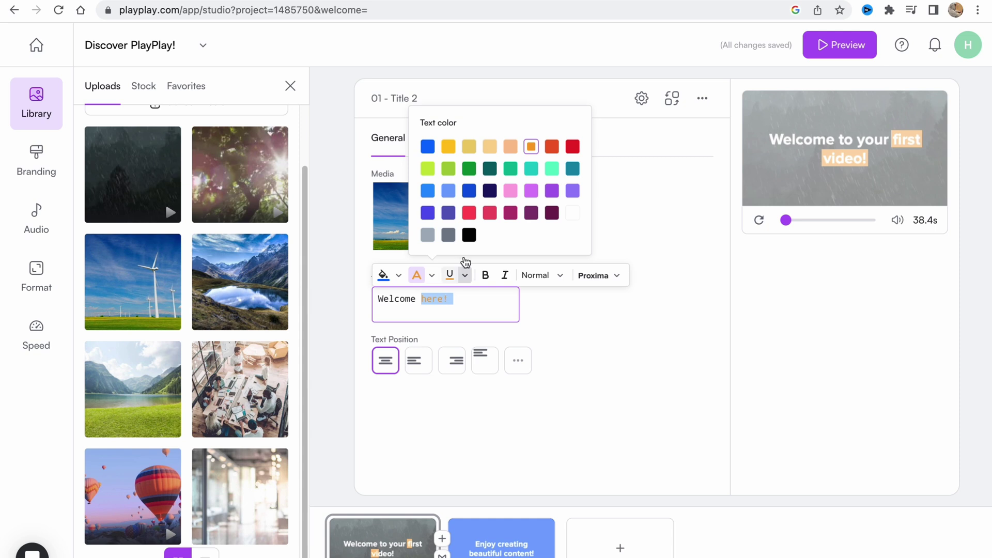
click(468, 195)
click(450, 275)
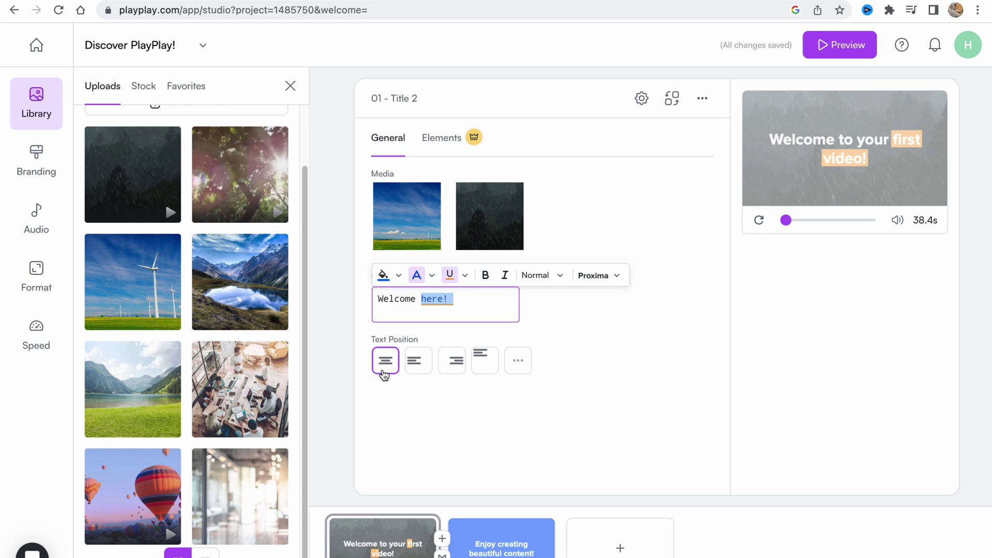
Step: Keep the title centred after trying left alignment, and replay the scene preview
click(415, 361)
click(391, 368)
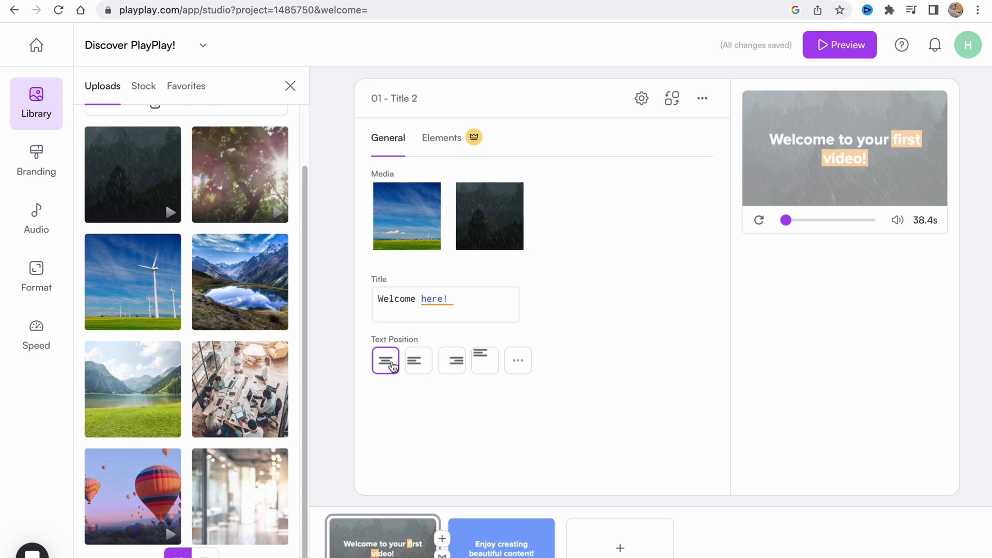
click(760, 222)
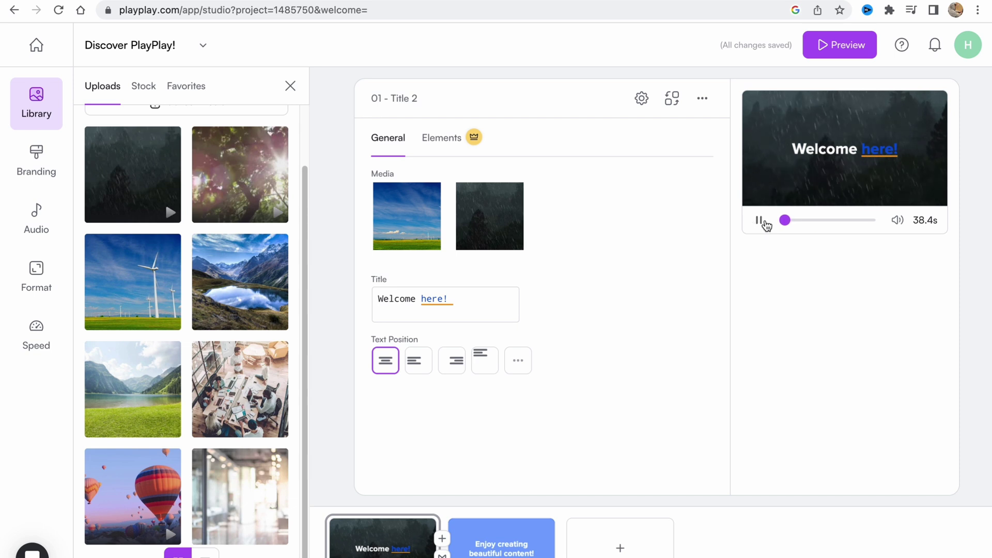
click(763, 221)
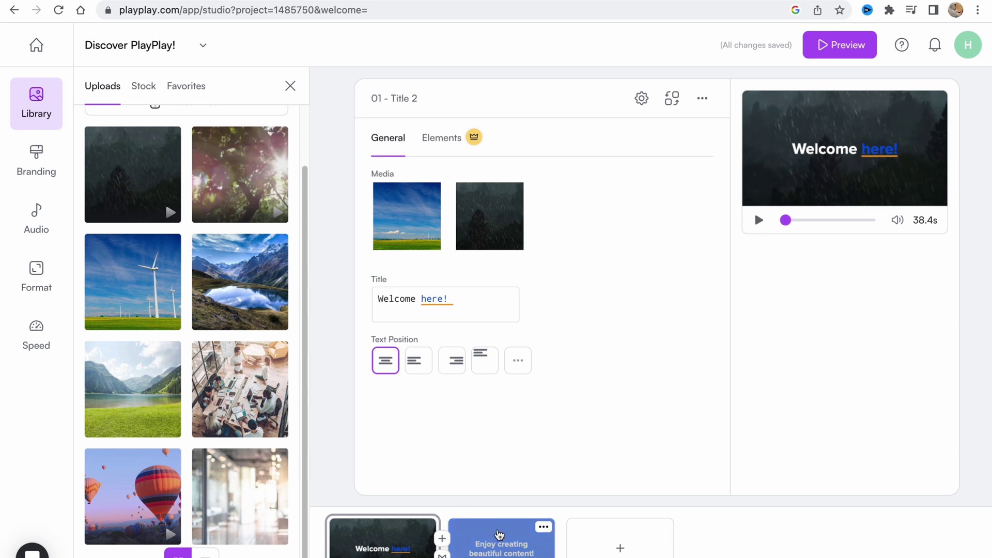
Step: Switch to the blue '02 - Question 1' scene
click(507, 552)
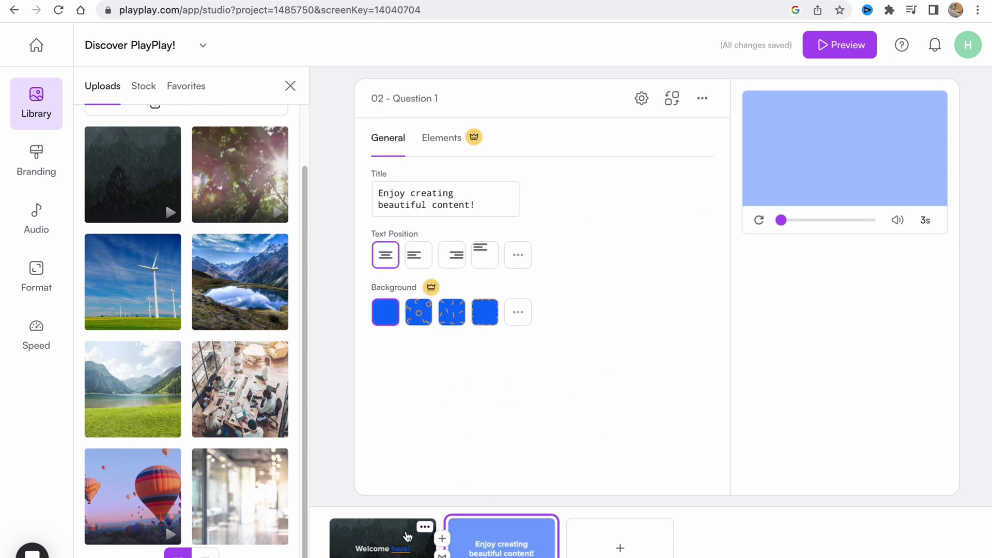
click(385, 549)
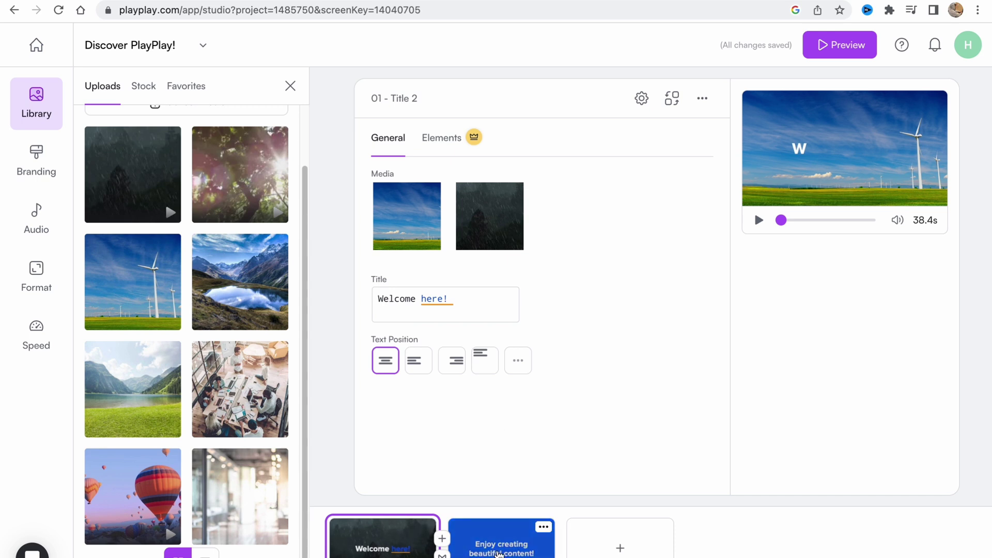
click(499, 552)
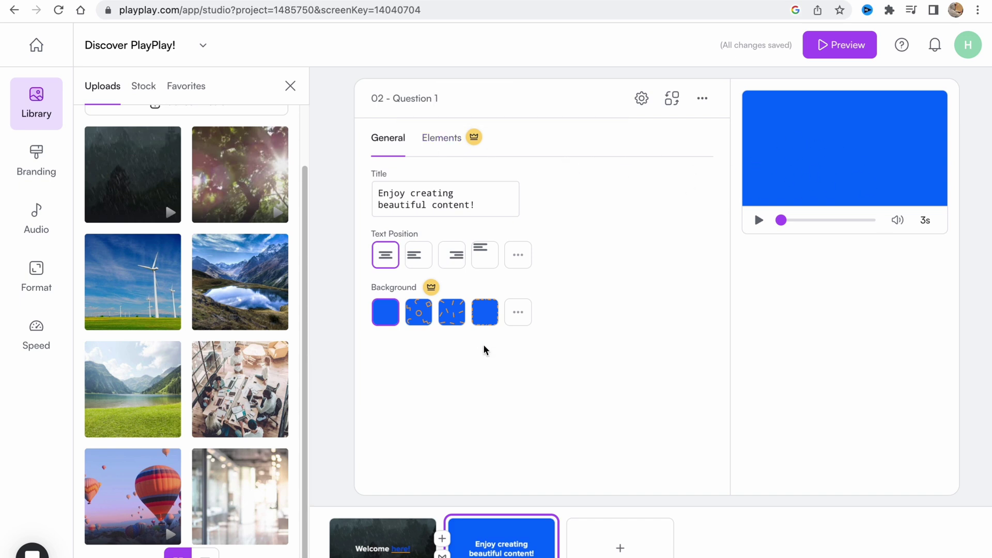
Step: Try the patterned background, keep the title centred, and select 'Enjoy creating beautiful content!'
click(420, 314)
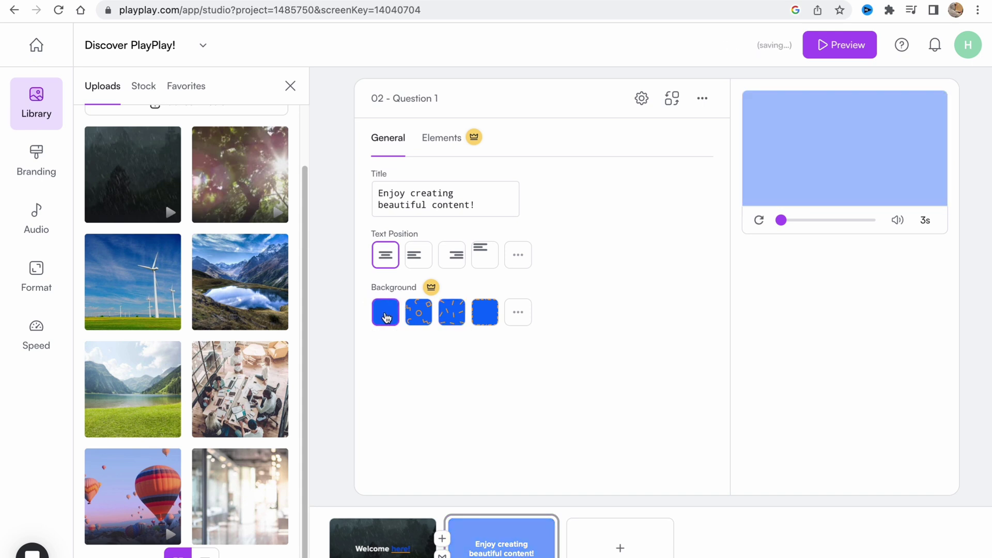
mouse_move(434, 292)
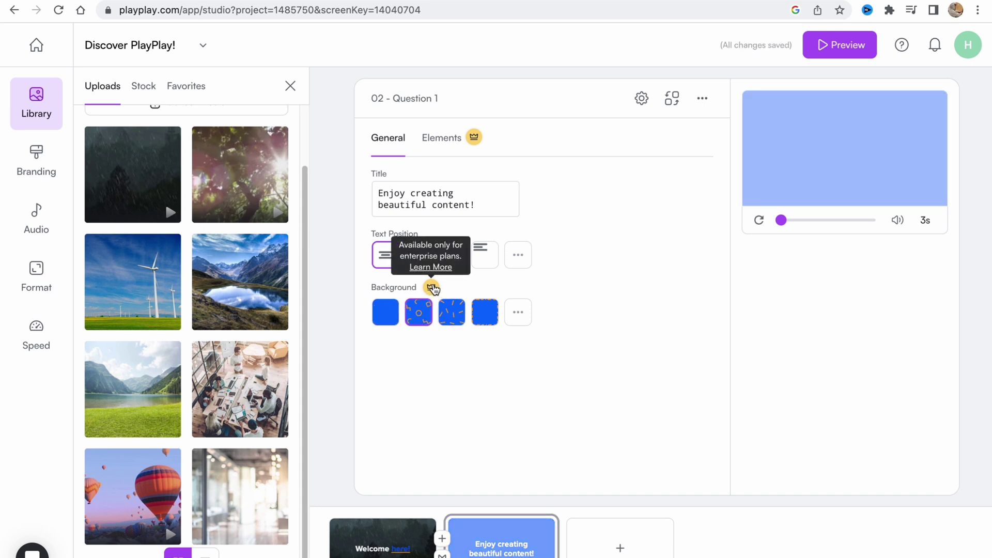
click(384, 258)
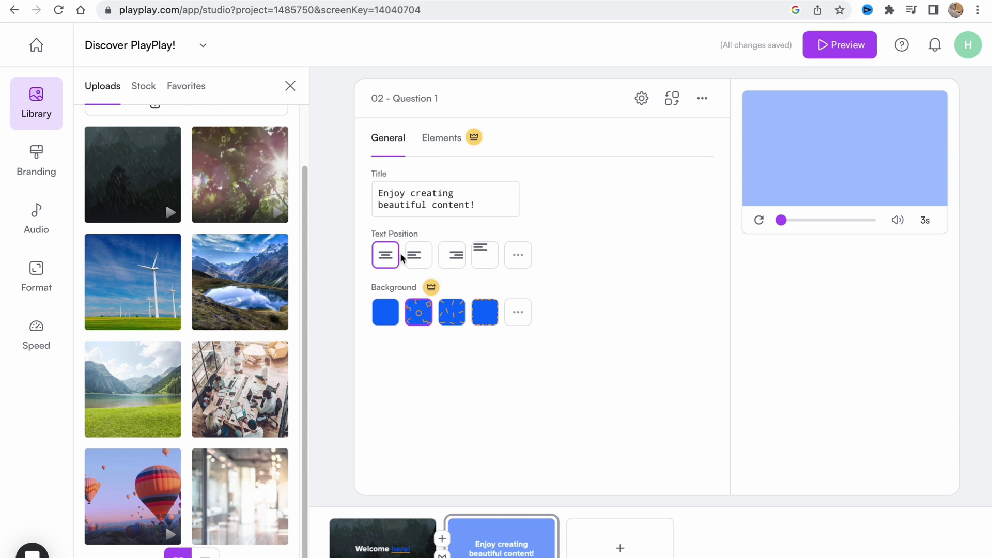
drag(480, 205, 306, 175)
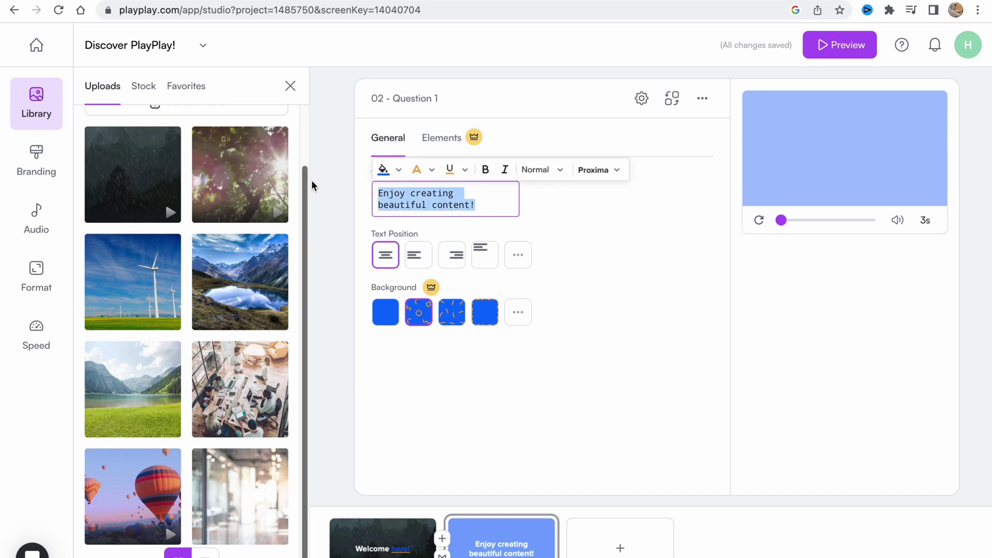
click(420, 163)
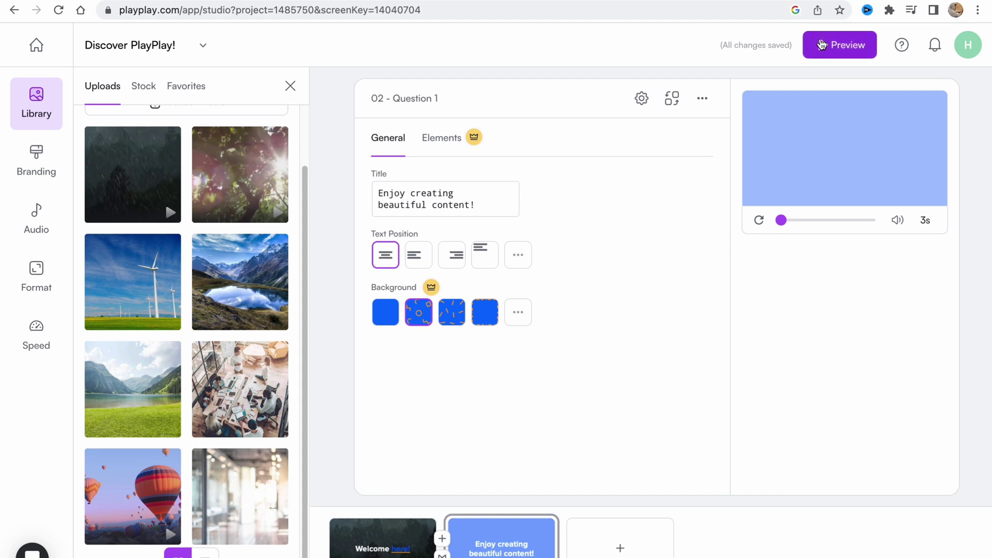
Step: Play the 46-second video preview, scrub to the blue closing scene, then close and reopen it
click(824, 45)
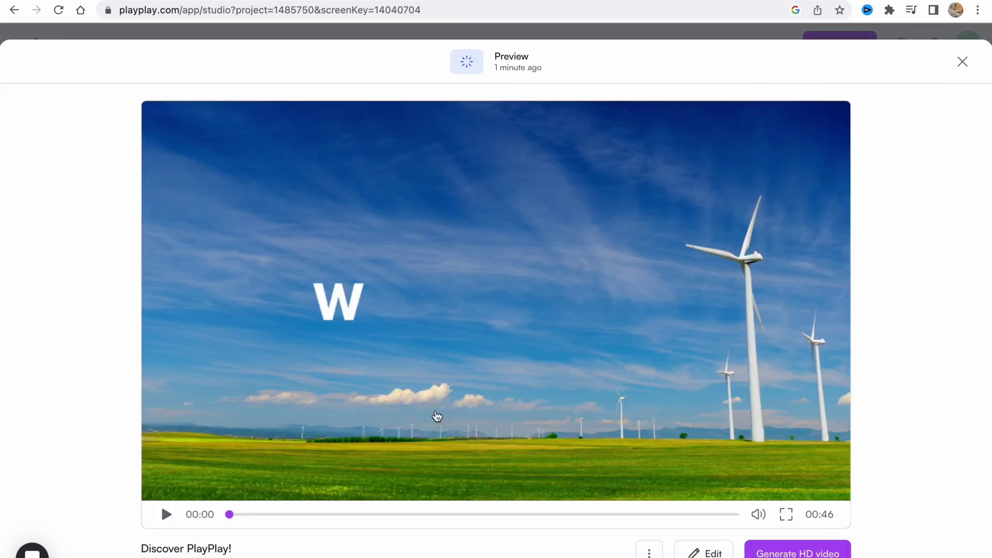
click(166, 514)
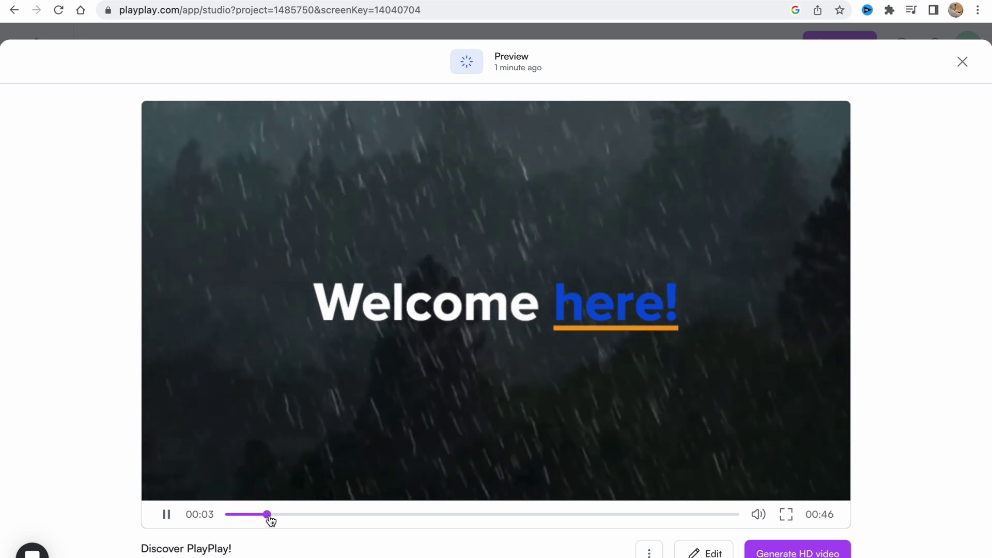
drag(266, 514, 655, 514)
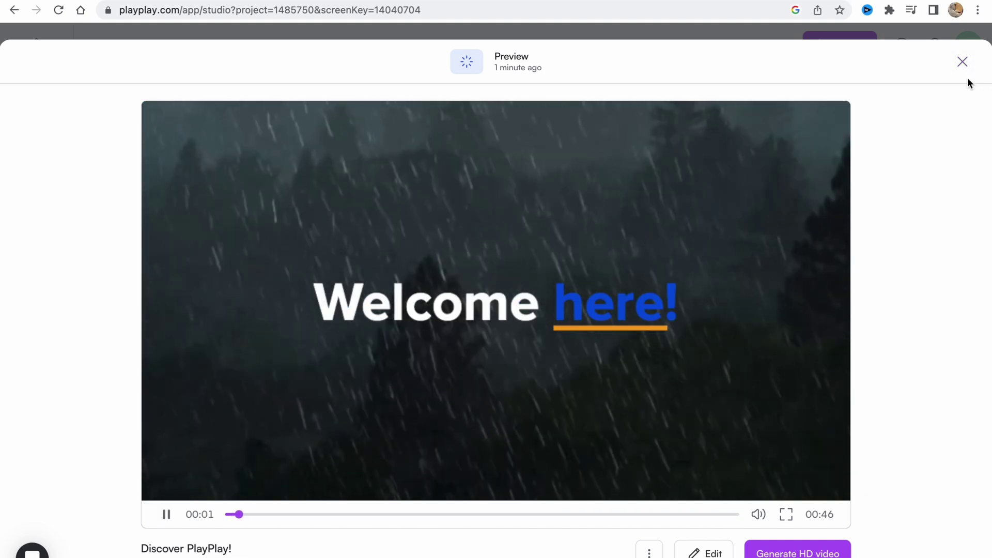
click(962, 62)
click(856, 54)
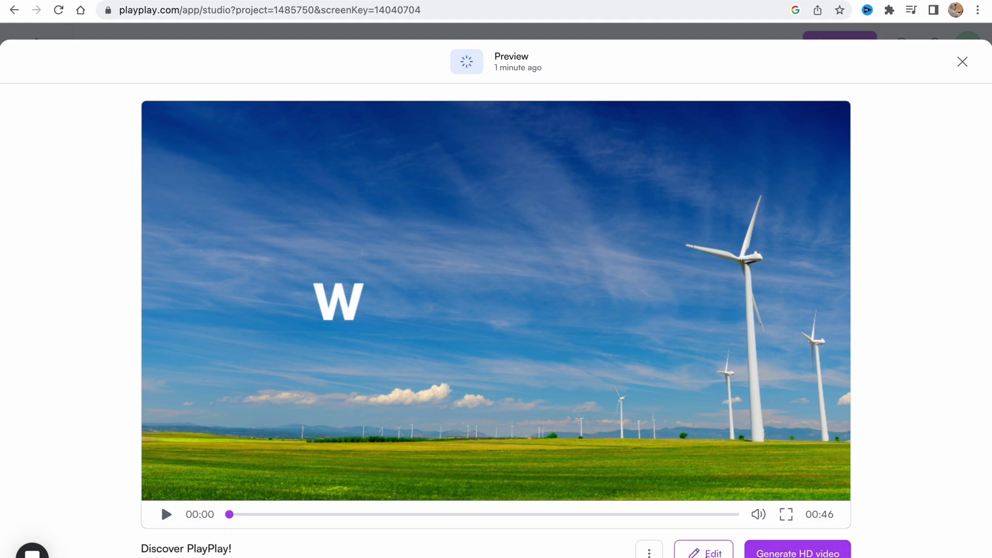
Step: Start HD generation of the video and close the progress window
click(798, 552)
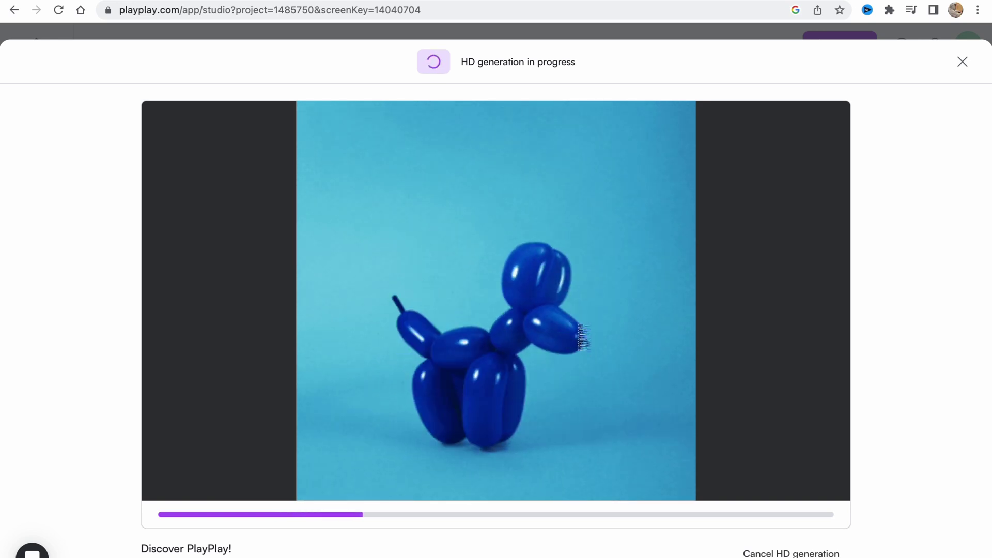
click(962, 62)
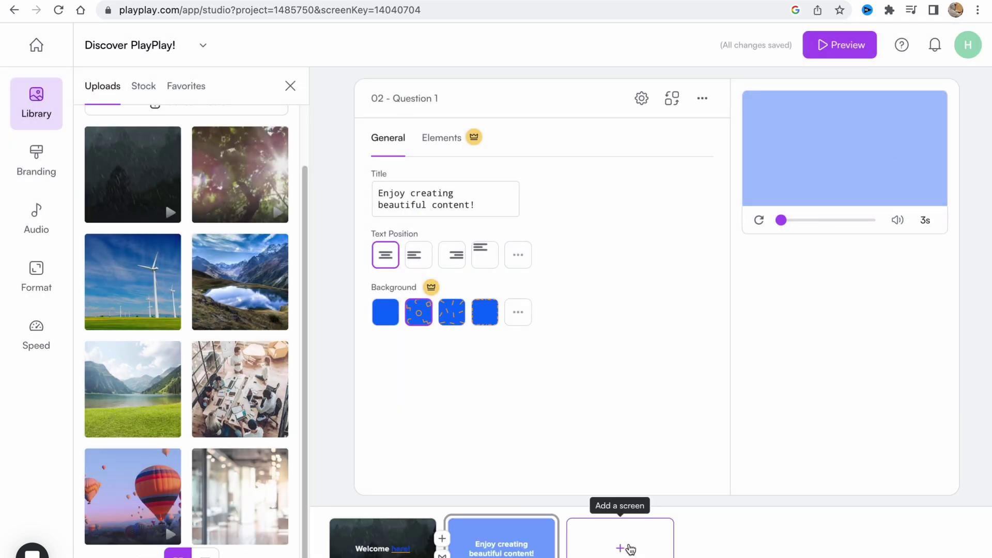
click(619, 546)
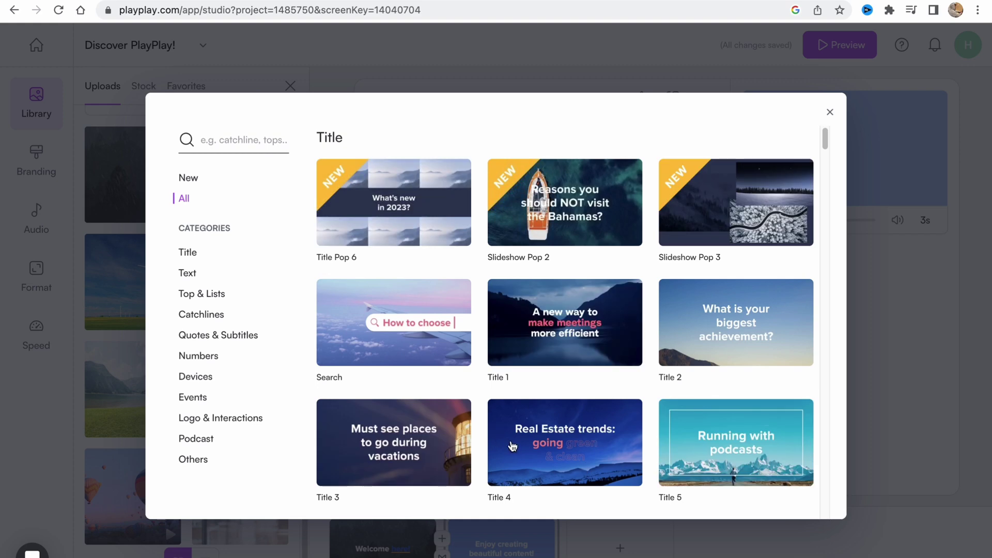
click(186, 272)
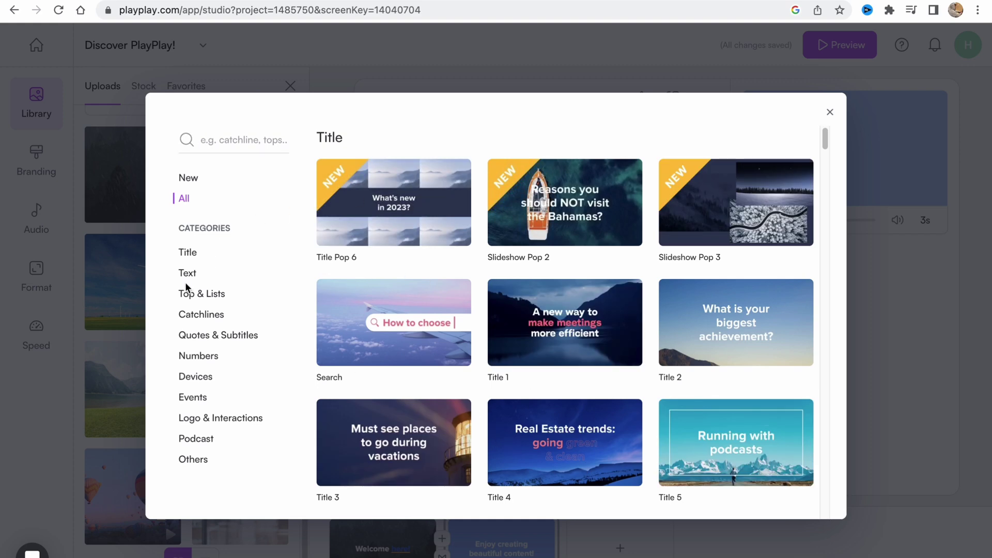
click(184, 380)
click(204, 295)
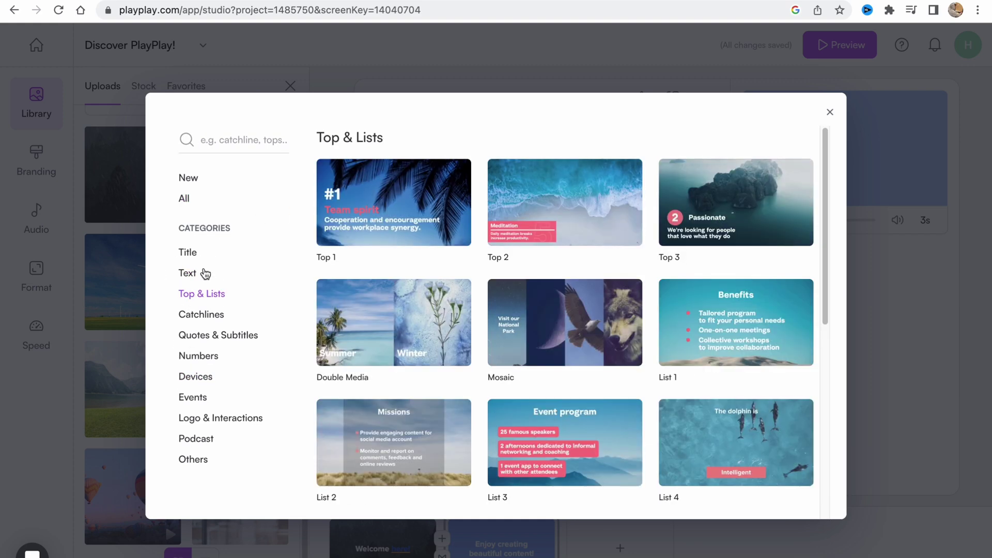
click(202, 315)
click(198, 357)
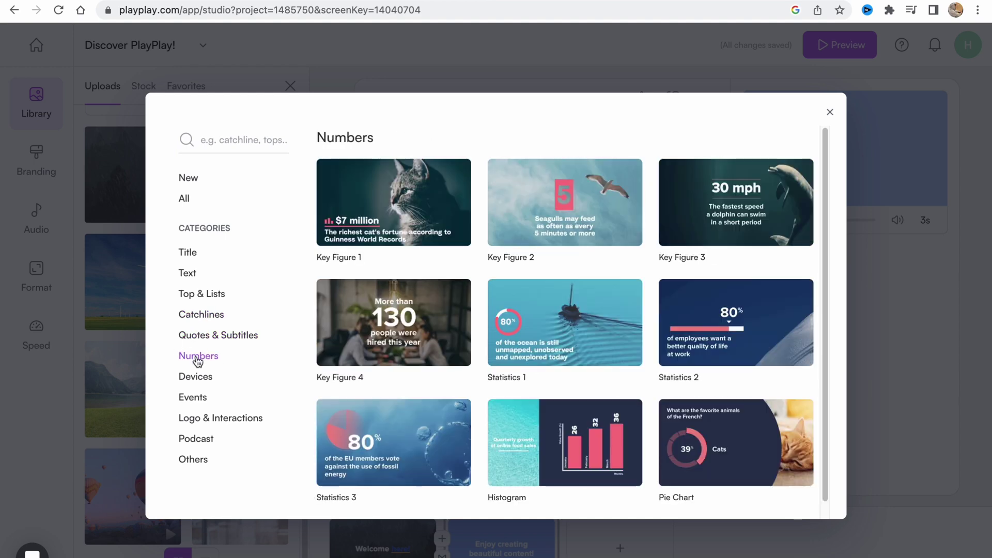
click(201, 297)
click(194, 273)
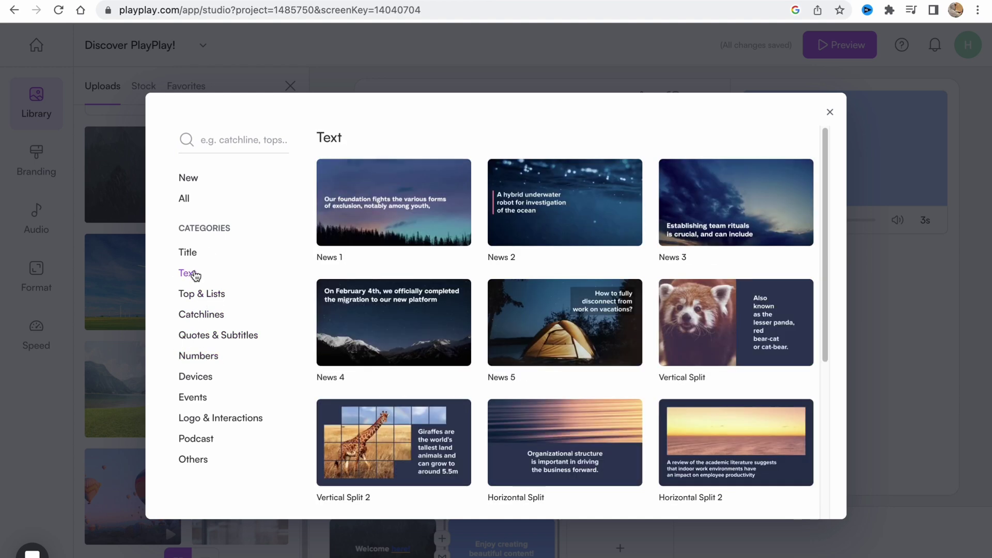
click(203, 316)
click(198, 257)
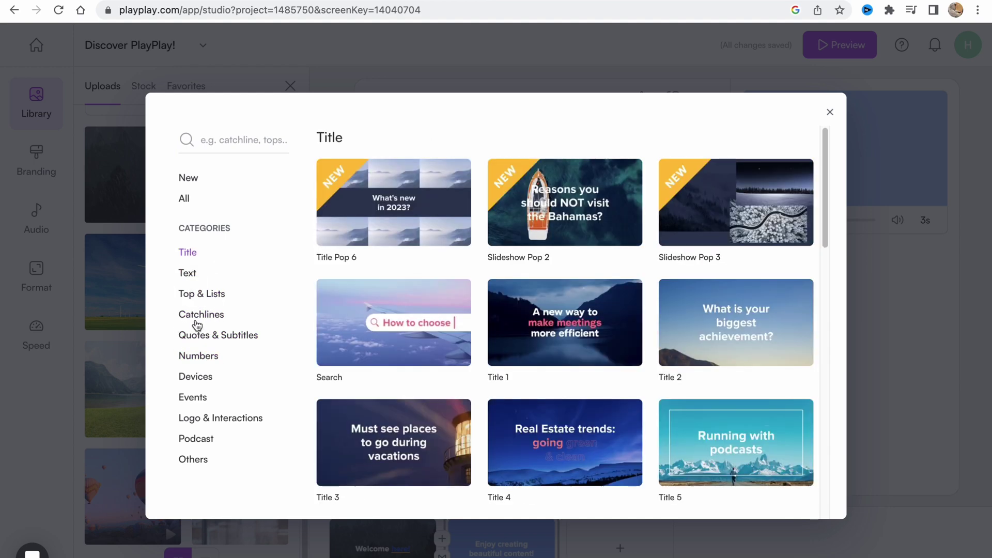
click(199, 355)
click(196, 398)
click(189, 438)
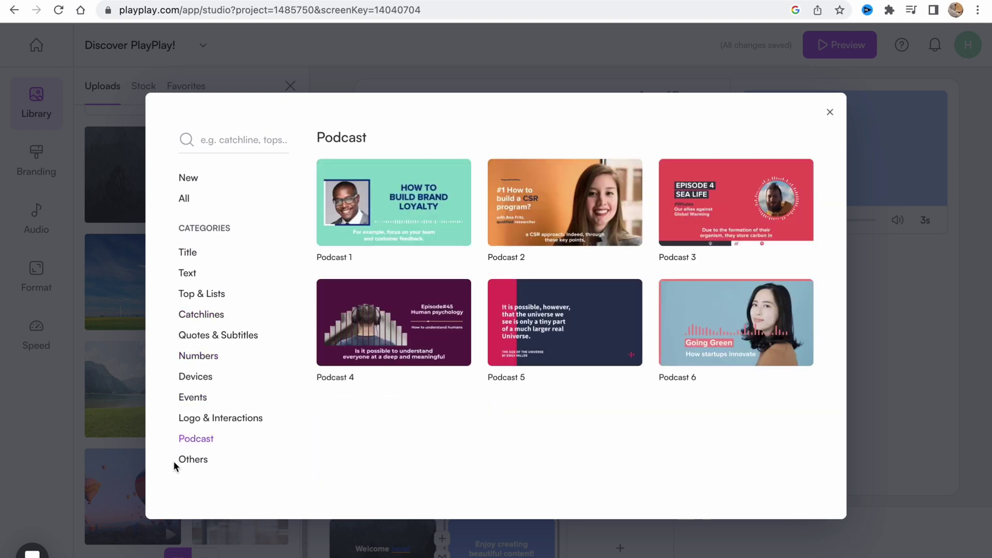
click(830, 121)
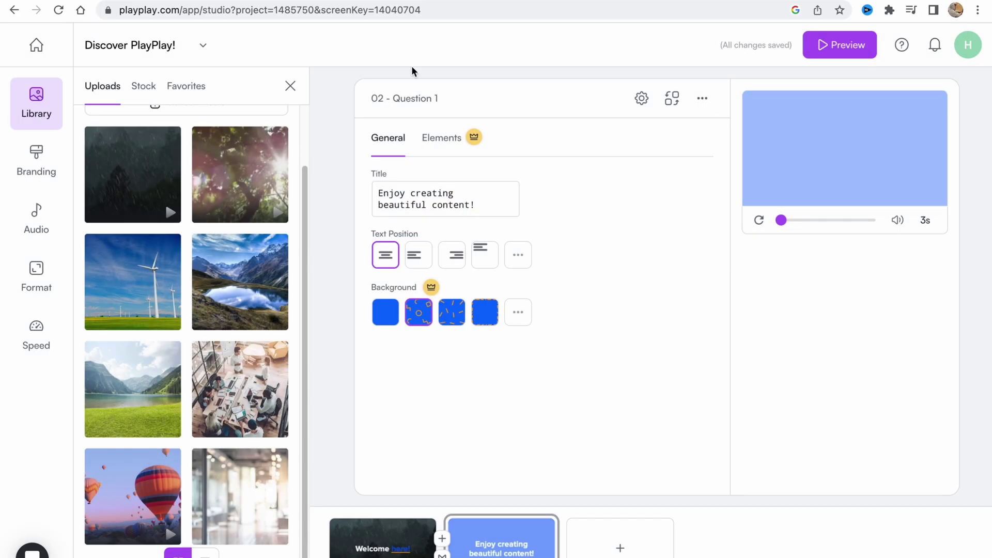
Step: Browse Home, My Videos, Templates and Branding, return to Templates, and open the account menu
click(62, 47)
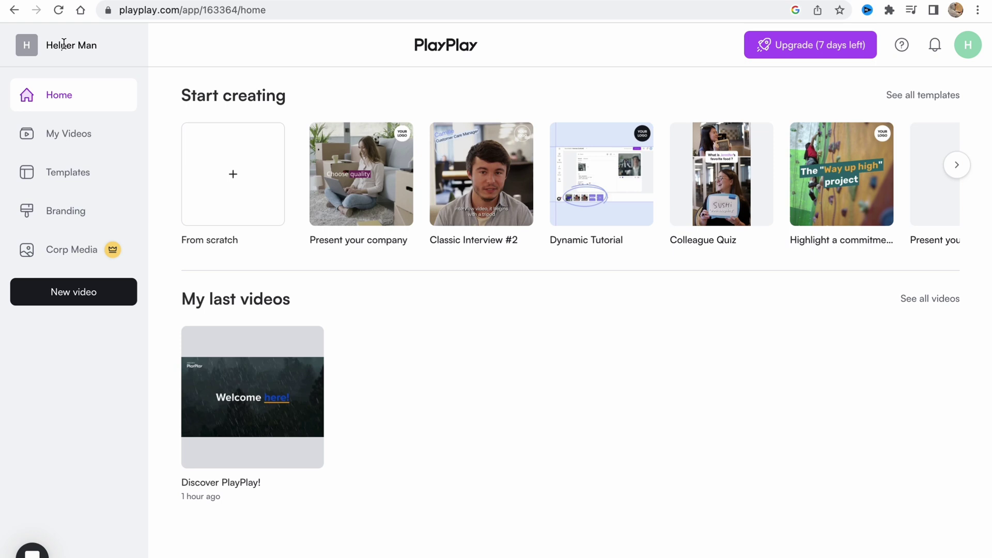
mouse_move(319, 177)
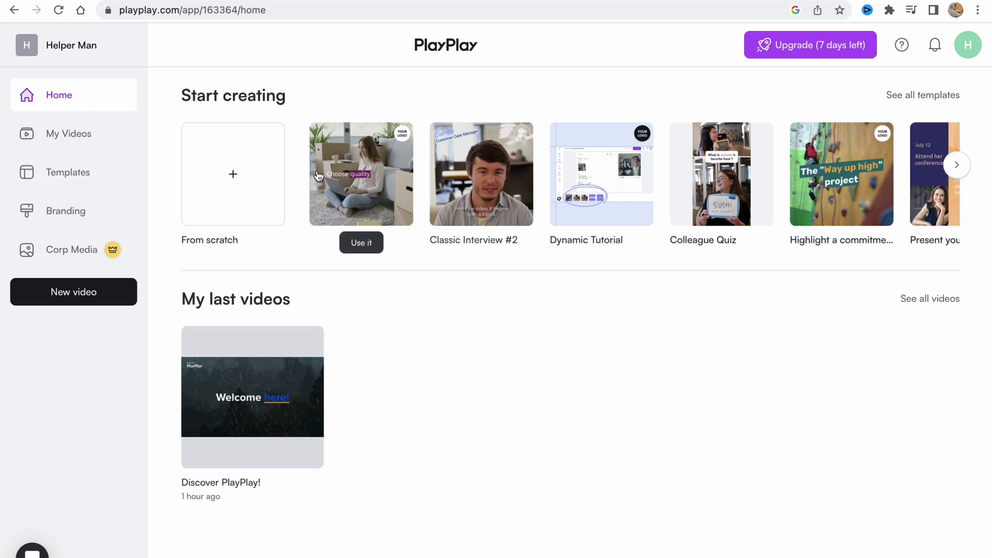
click(80, 138)
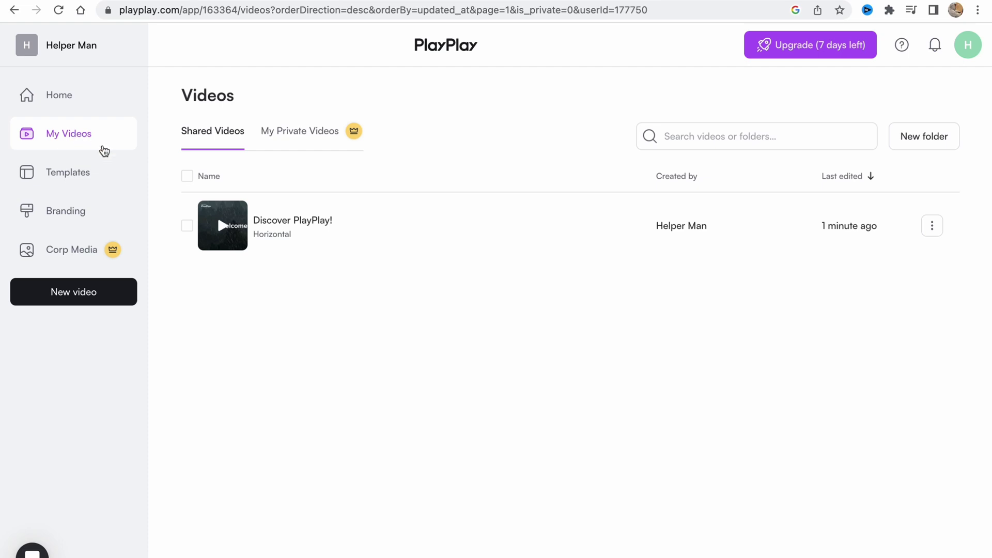
click(95, 173)
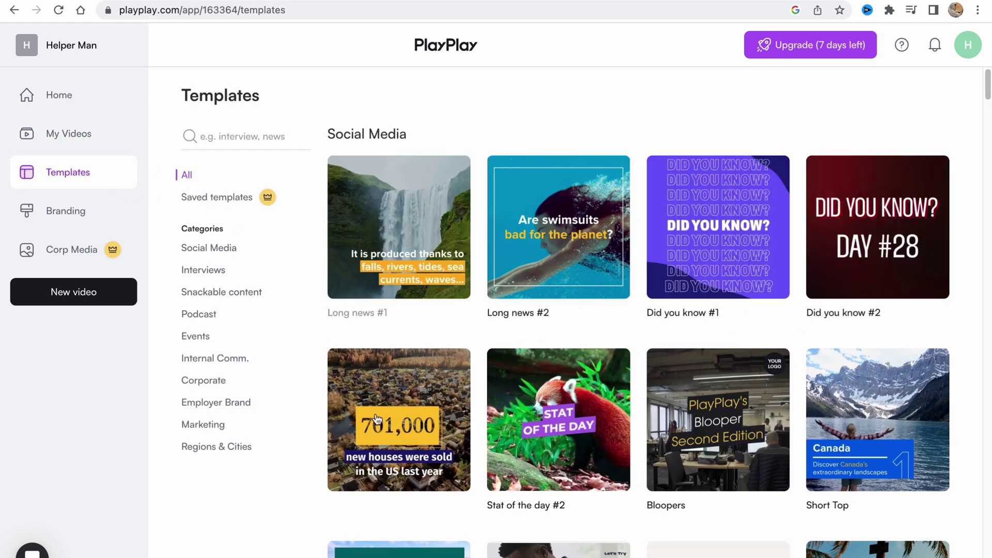
click(74, 212)
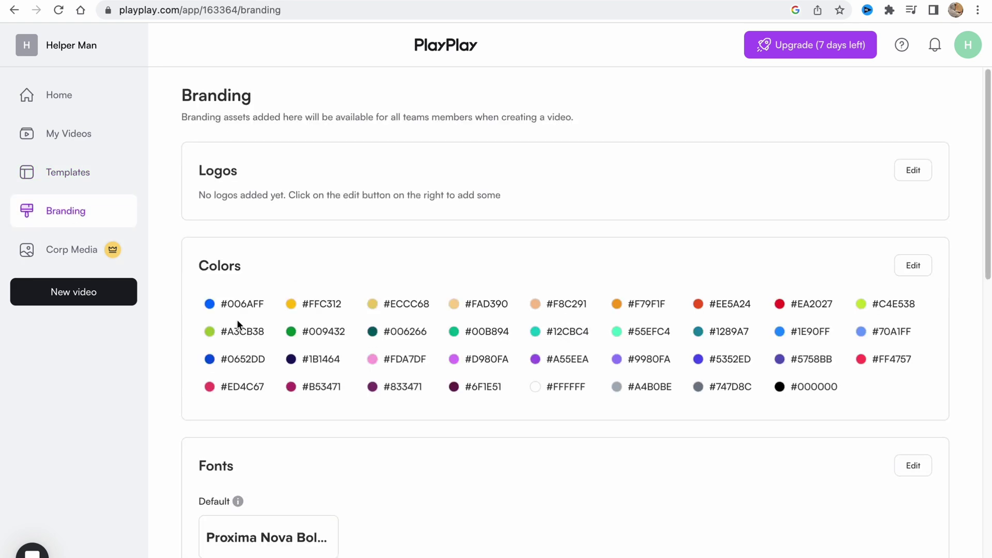
click(49, 177)
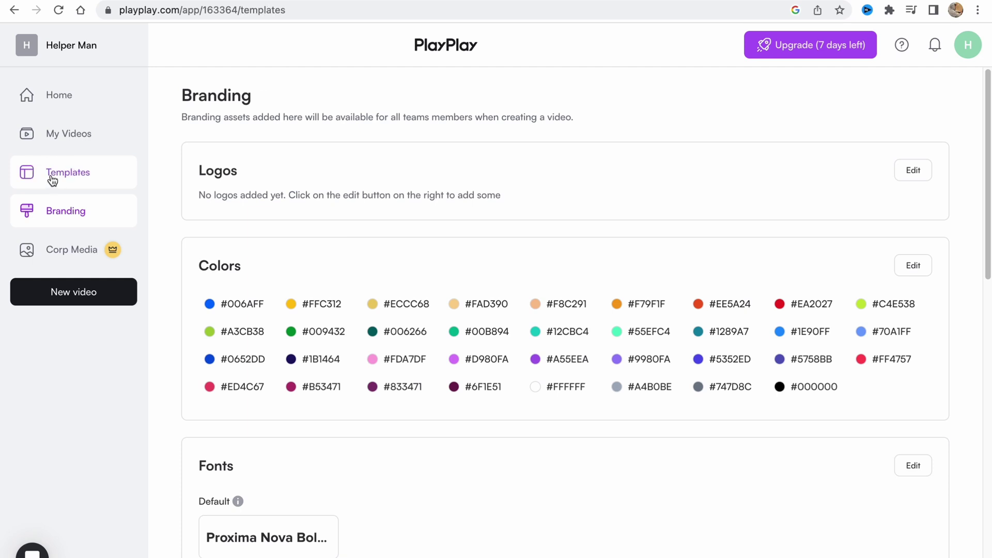
click(970, 48)
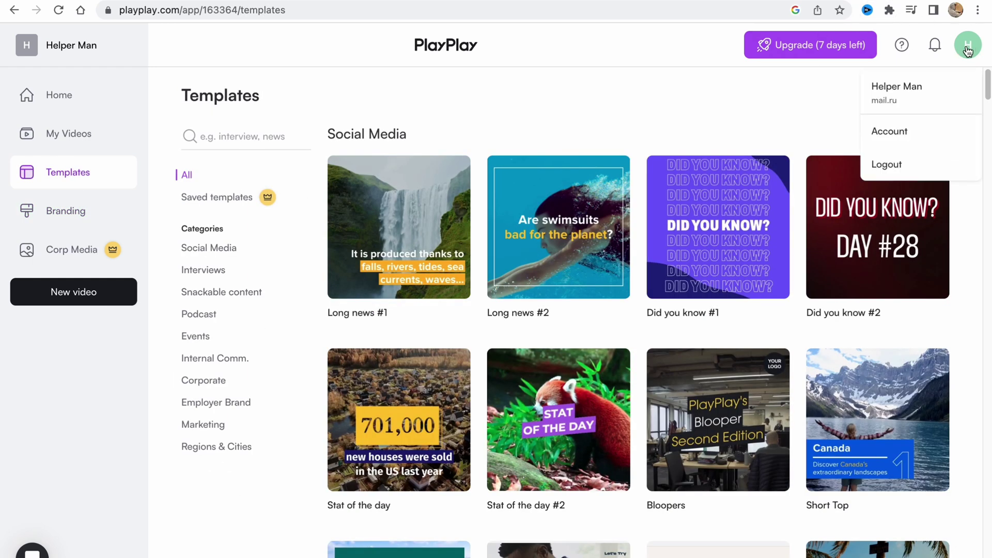
Step: View the Standard and Enterprise upgrade plans, then return to the Home page
click(809, 46)
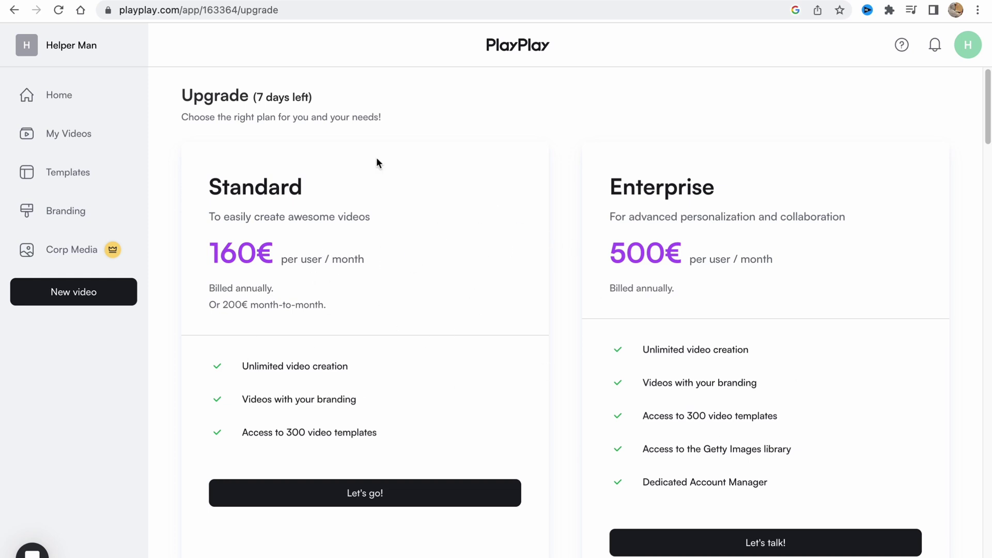
click(40, 97)
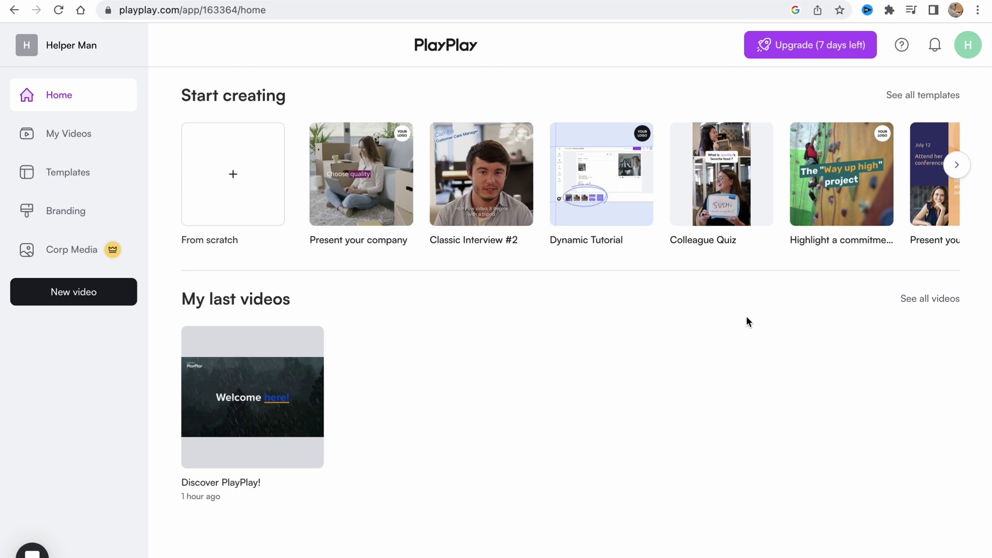
click(129, 172)
click(82, 144)
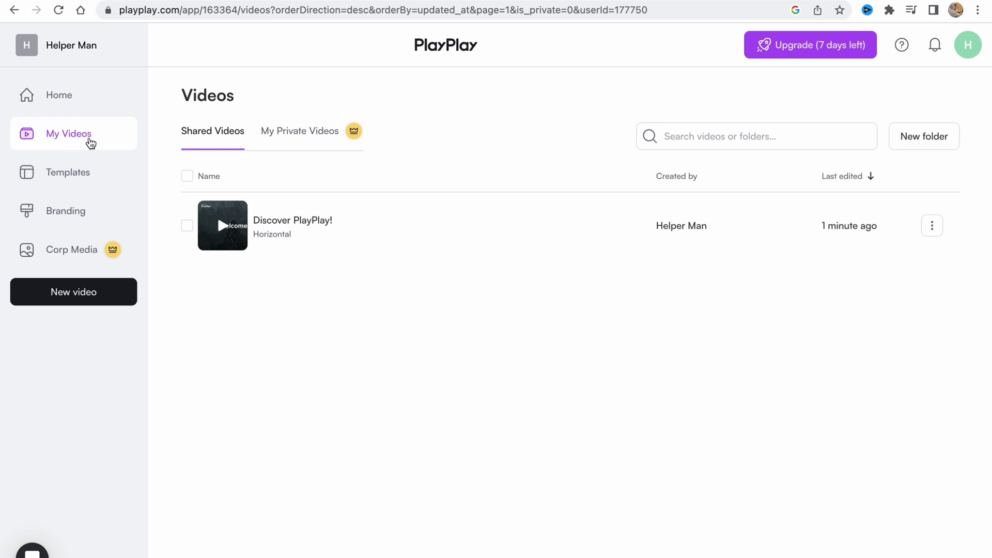
click(86, 166)
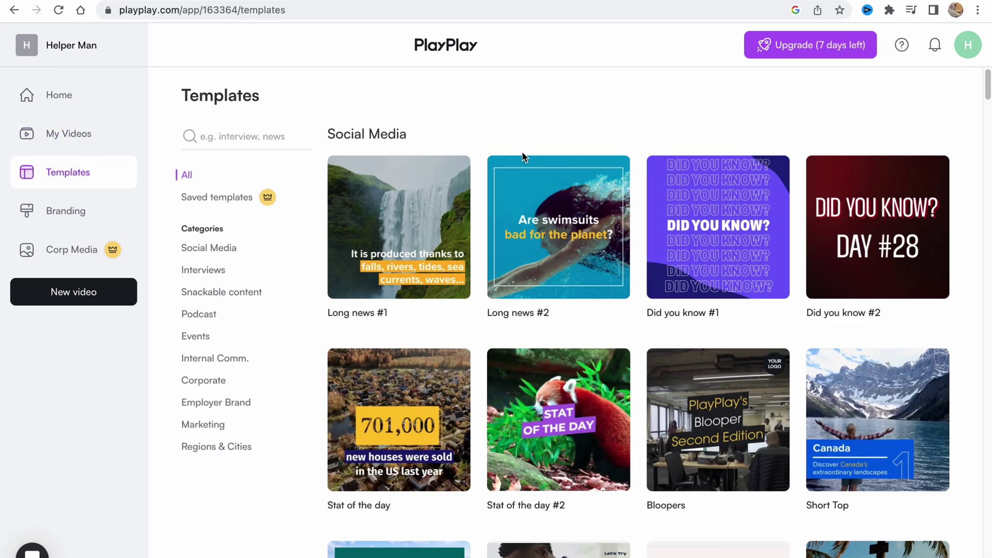
click(57, 99)
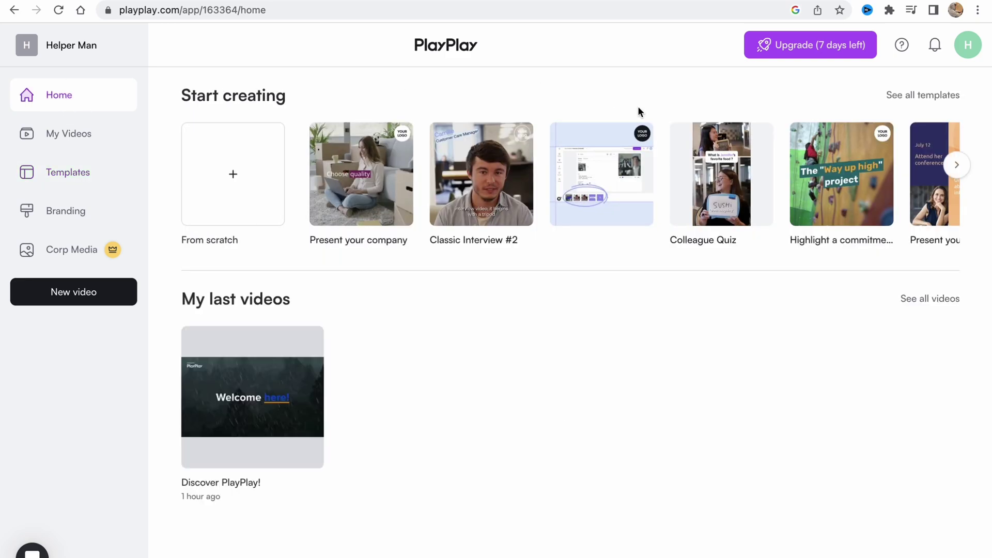